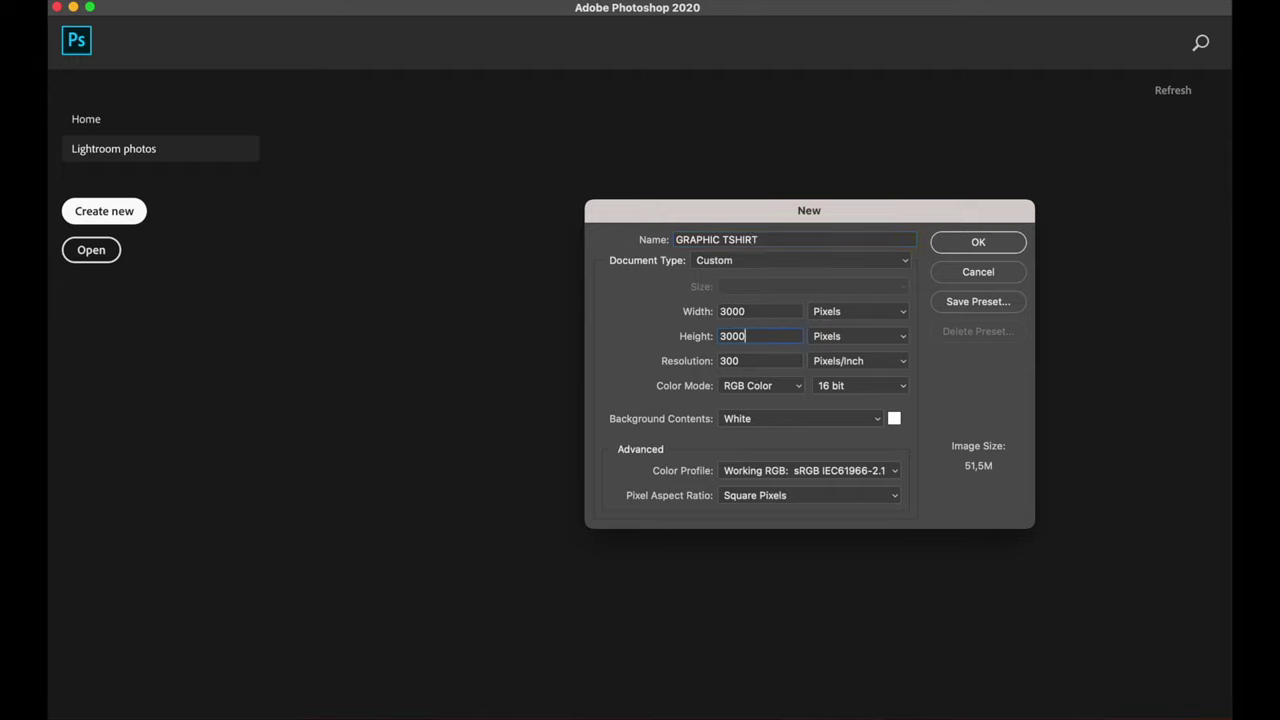
- Confirm the New dialog to create the 3000×3000 px white GRAPHIC TSHIRT canvas
left_click(976, 246)
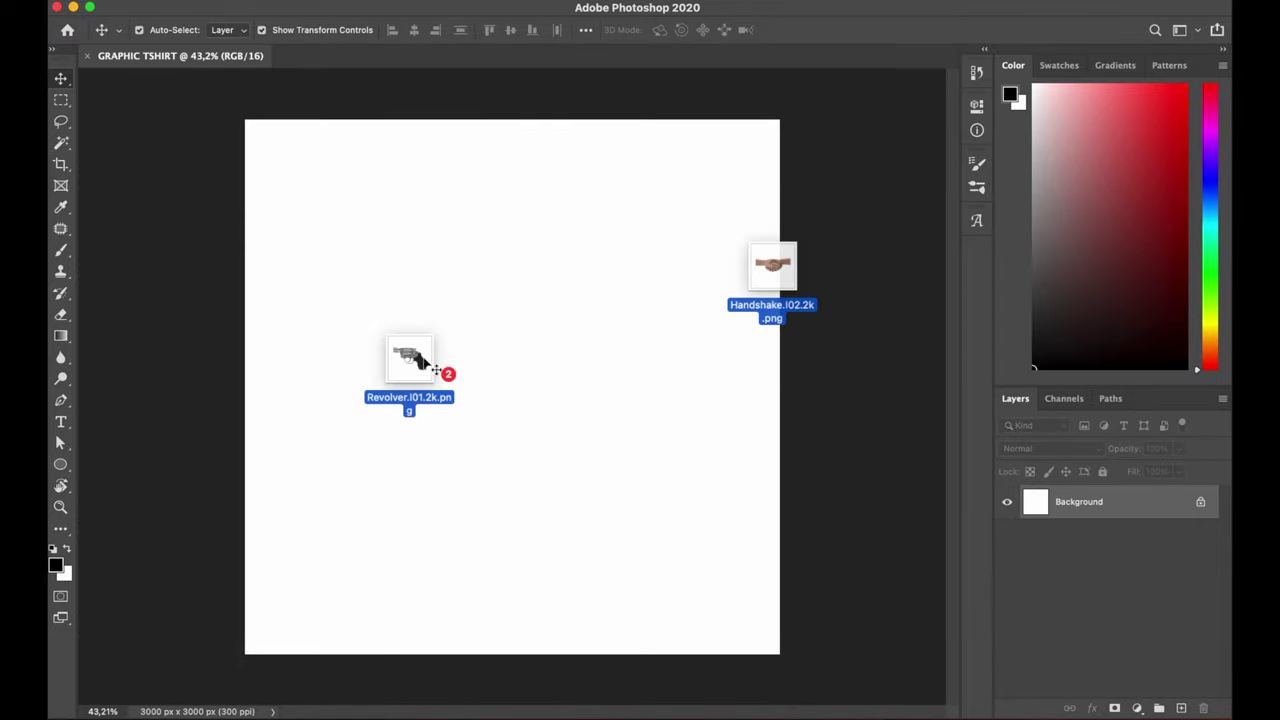
- Place the handshake and revolver PNGs, then enlarge the handshake from its centre
left_click_drag(414, 357, 347, 397)
key("Return")
key("Return")
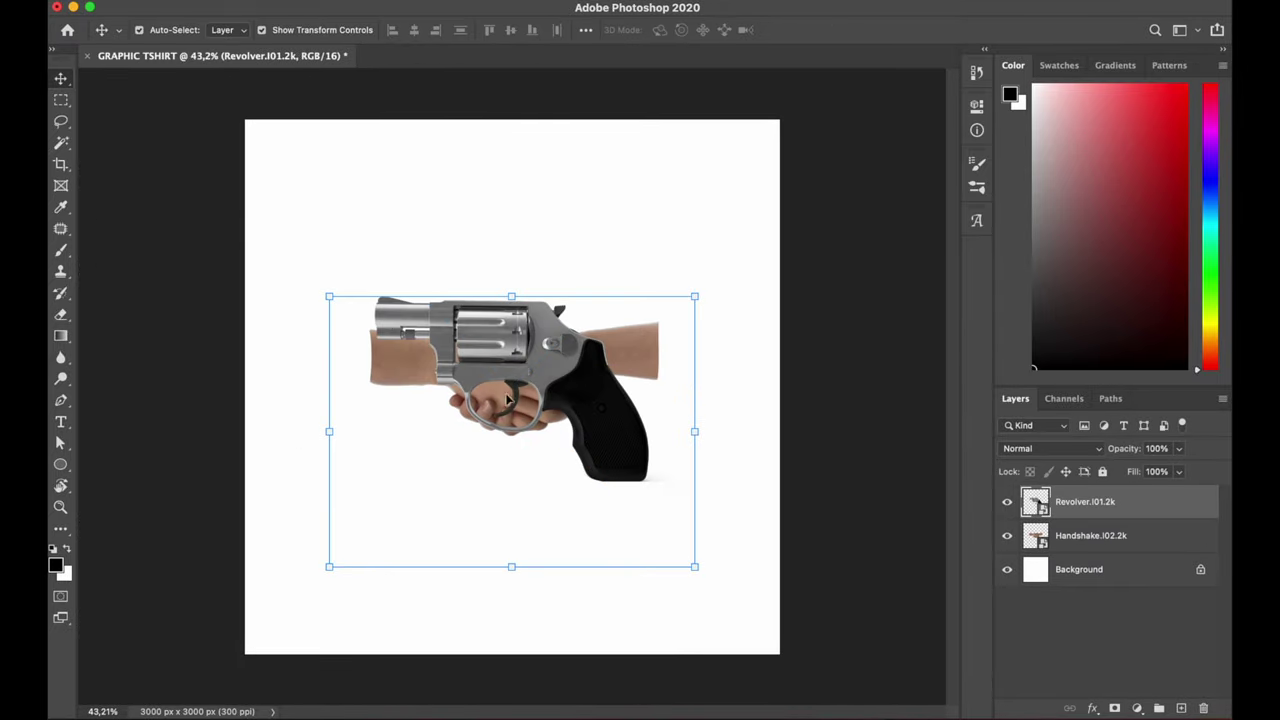
left_click(1007, 501)
left_click(1090, 535)
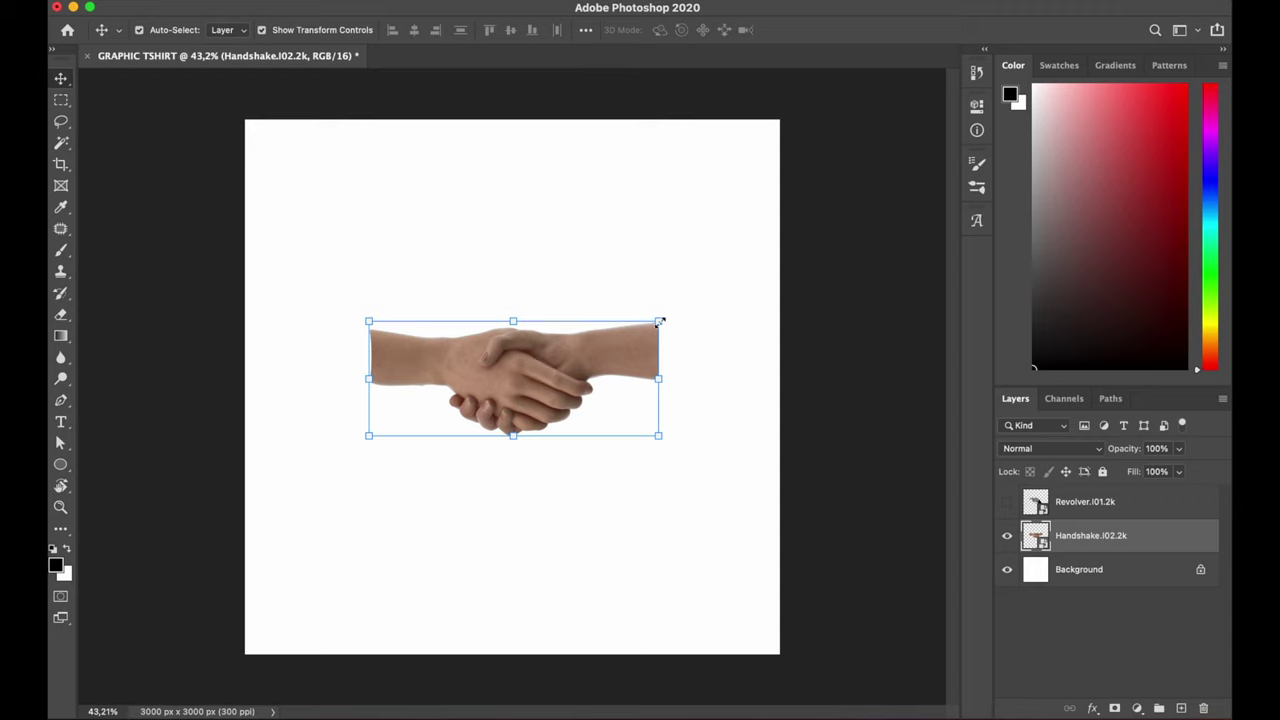
key("ctrl+t")
left_click_drag(695, 204, 747, 172)
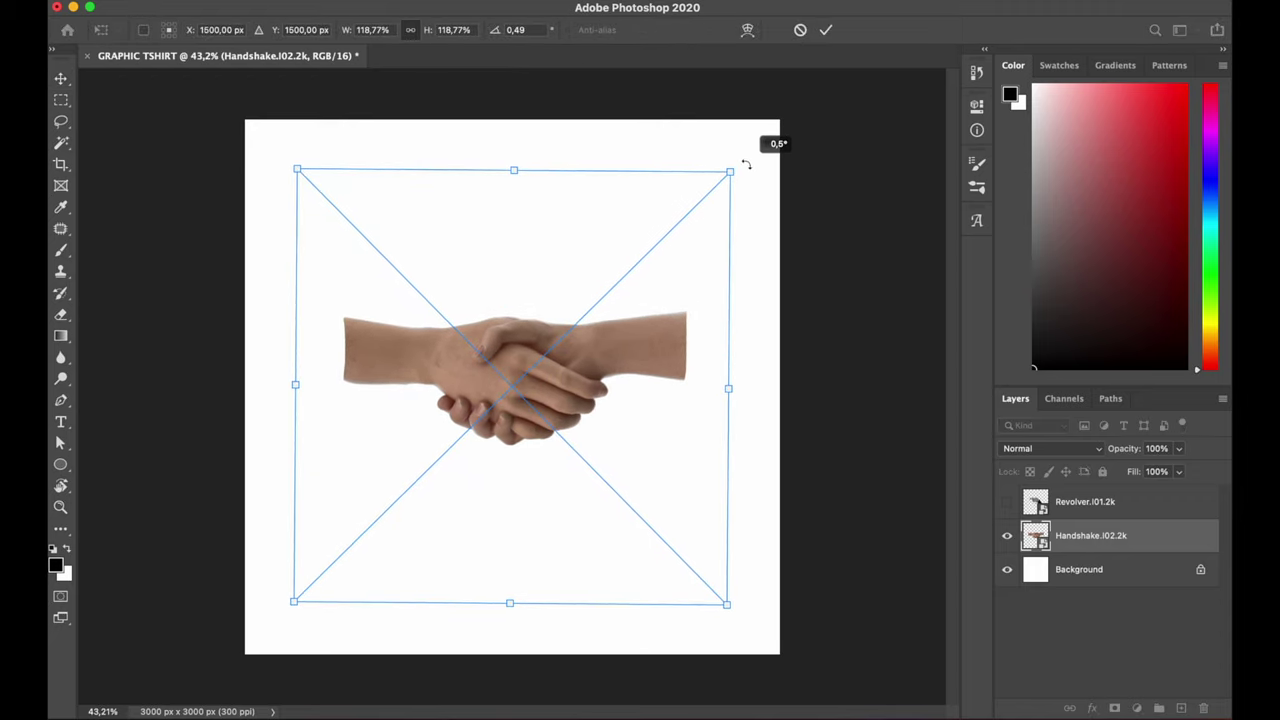
key("Return")
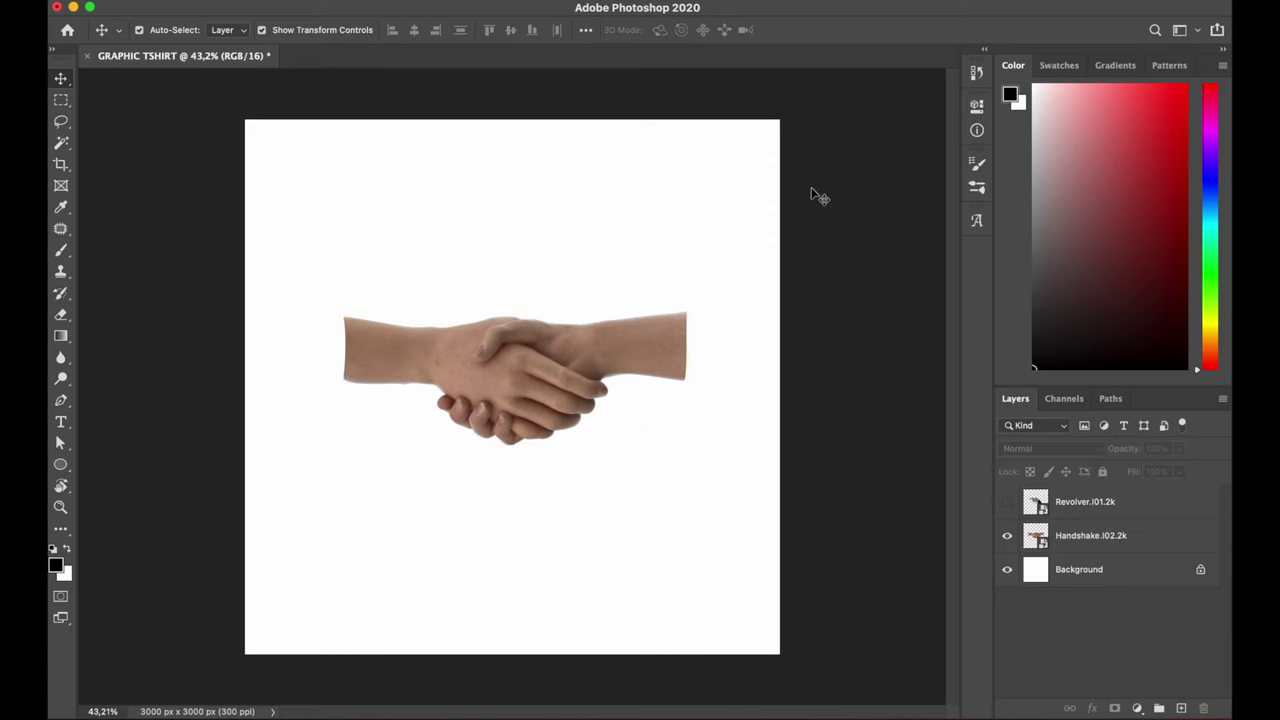
- Shrink the revolver to about 61% and position it on the left forearm
left_click(1006, 503)
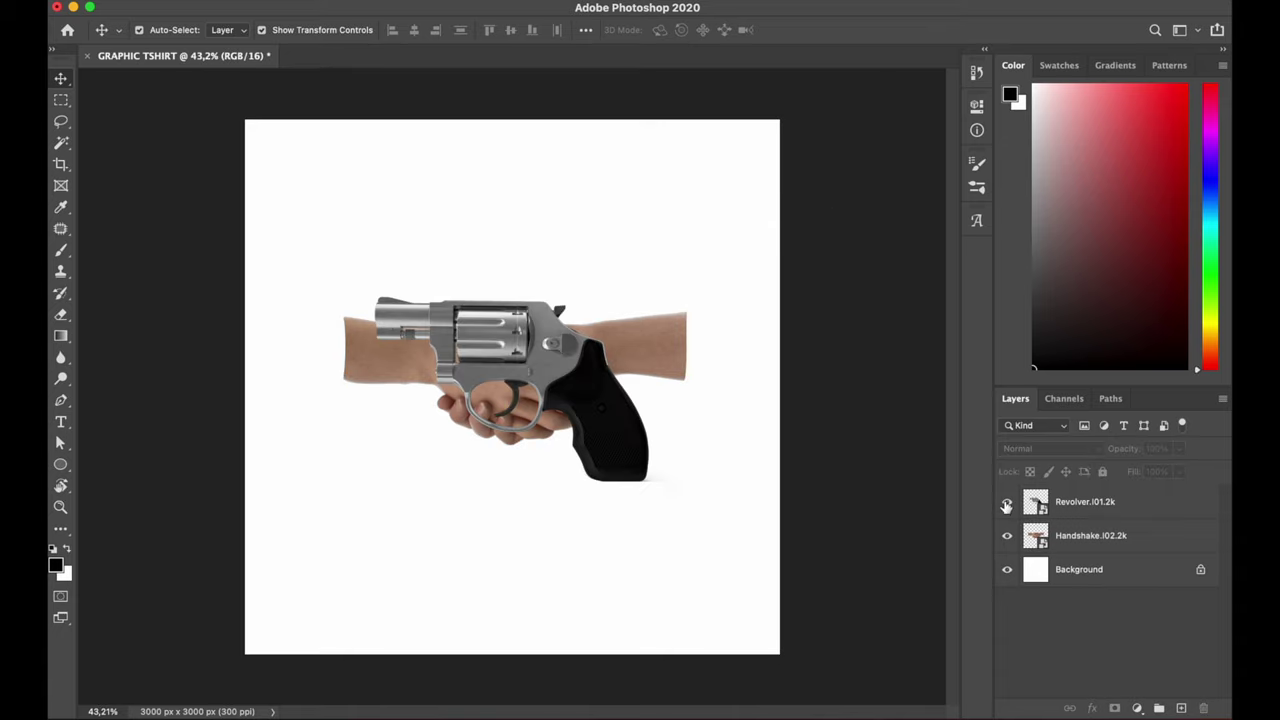
left_click(578, 370)
key("ctrl+t")
left_click_drag(686, 192, 610, 261)
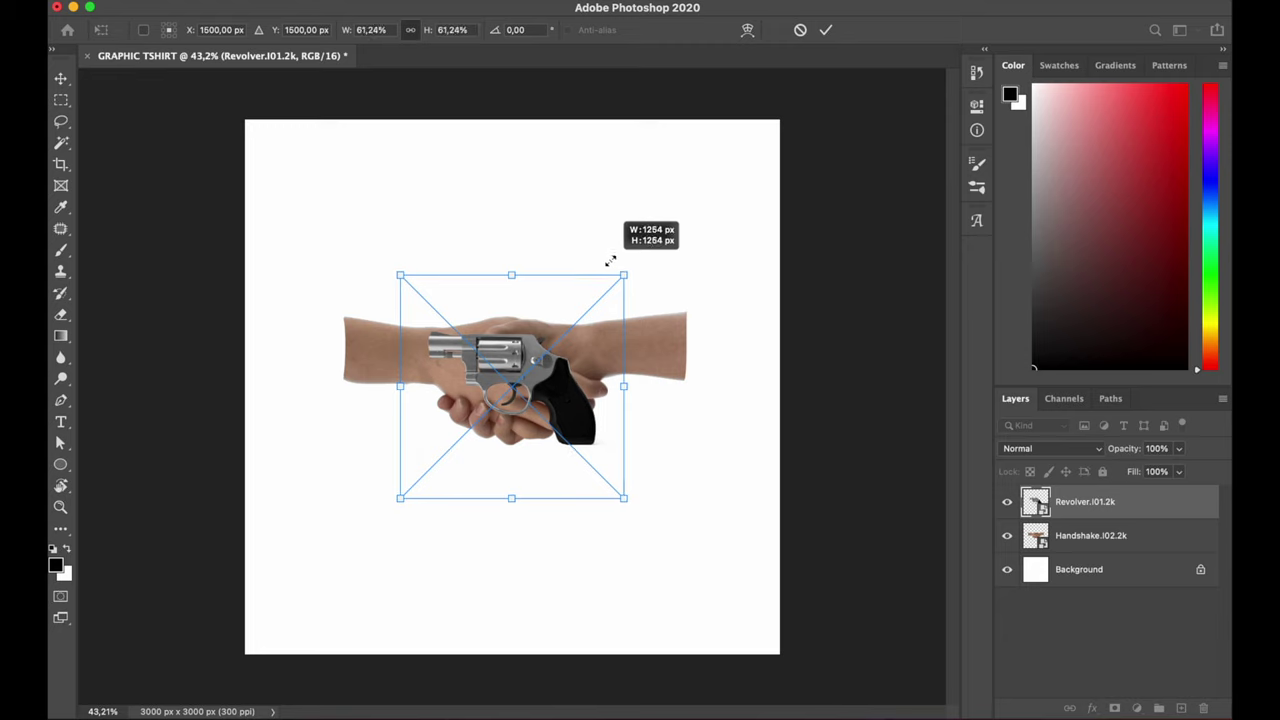
left_click_drag(543, 395, 472, 396)
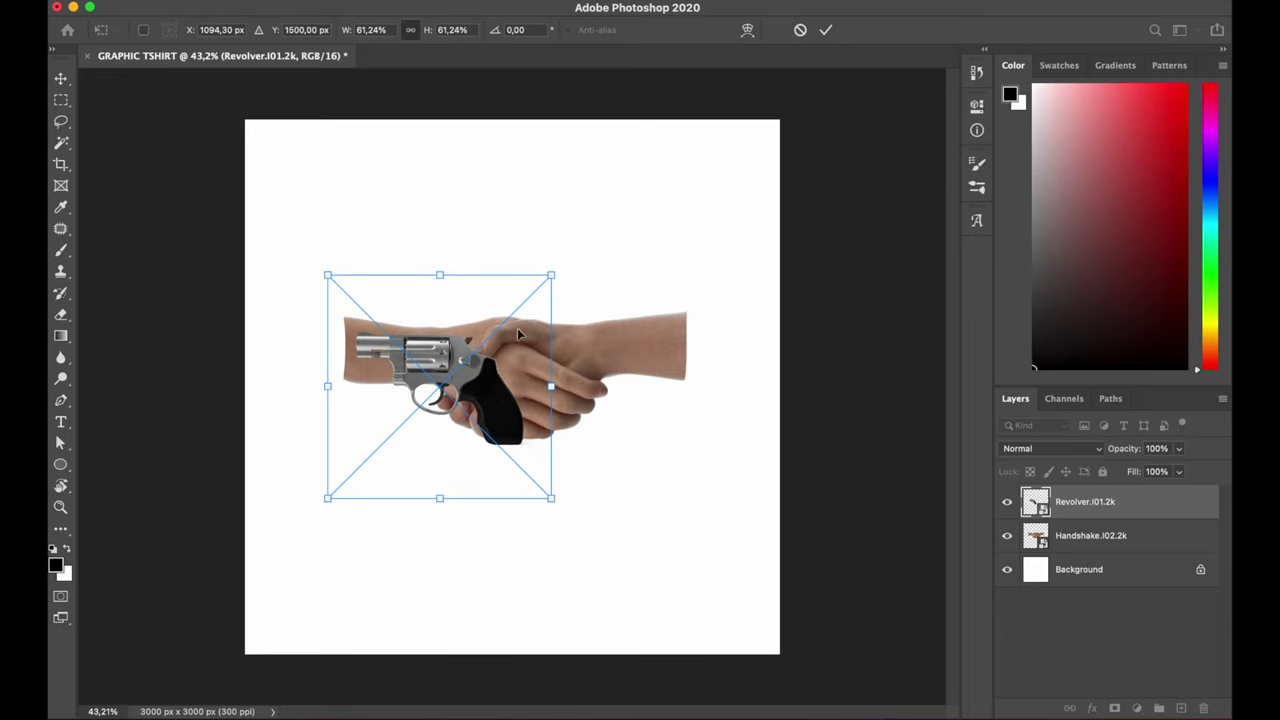
key("super+plus")
key("Return")
- Rotate and enlarge the revolver to about 70%, then duplicate a copy to the right forearm
key("ctrl+t")
left_click_drag(591, 220, 600, 204)
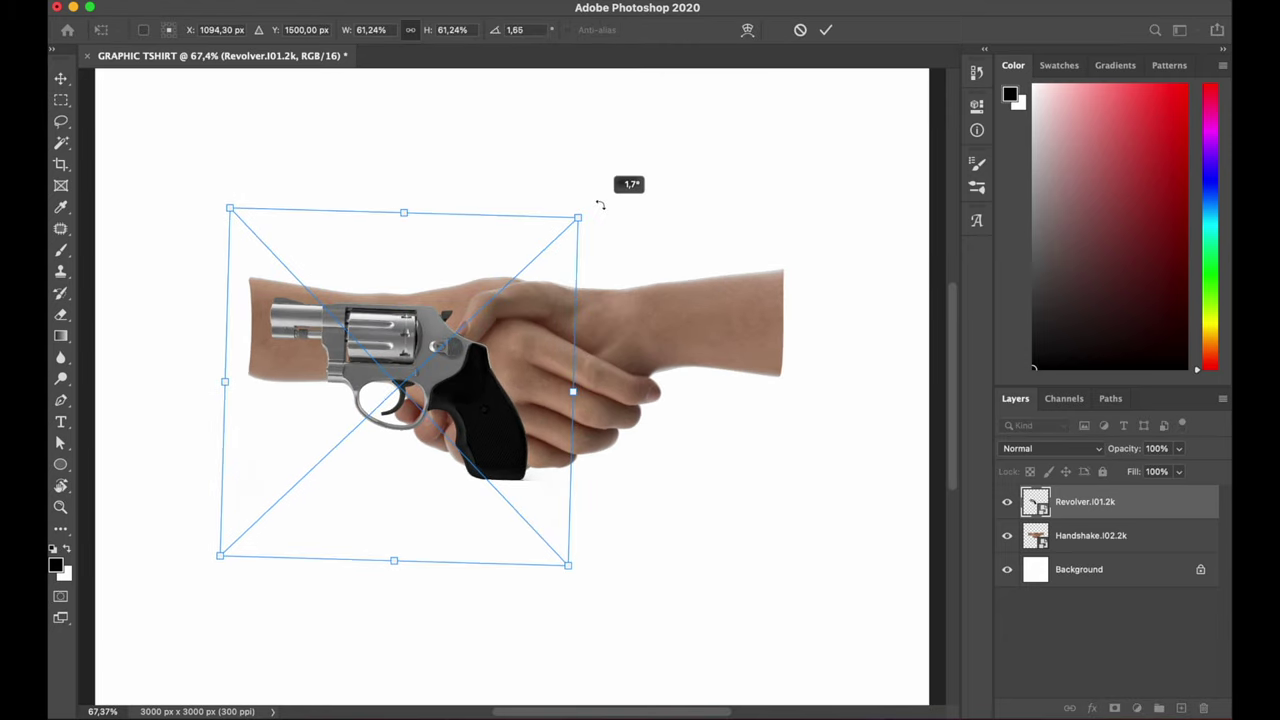
left_click_drag(232, 208, 199, 193)
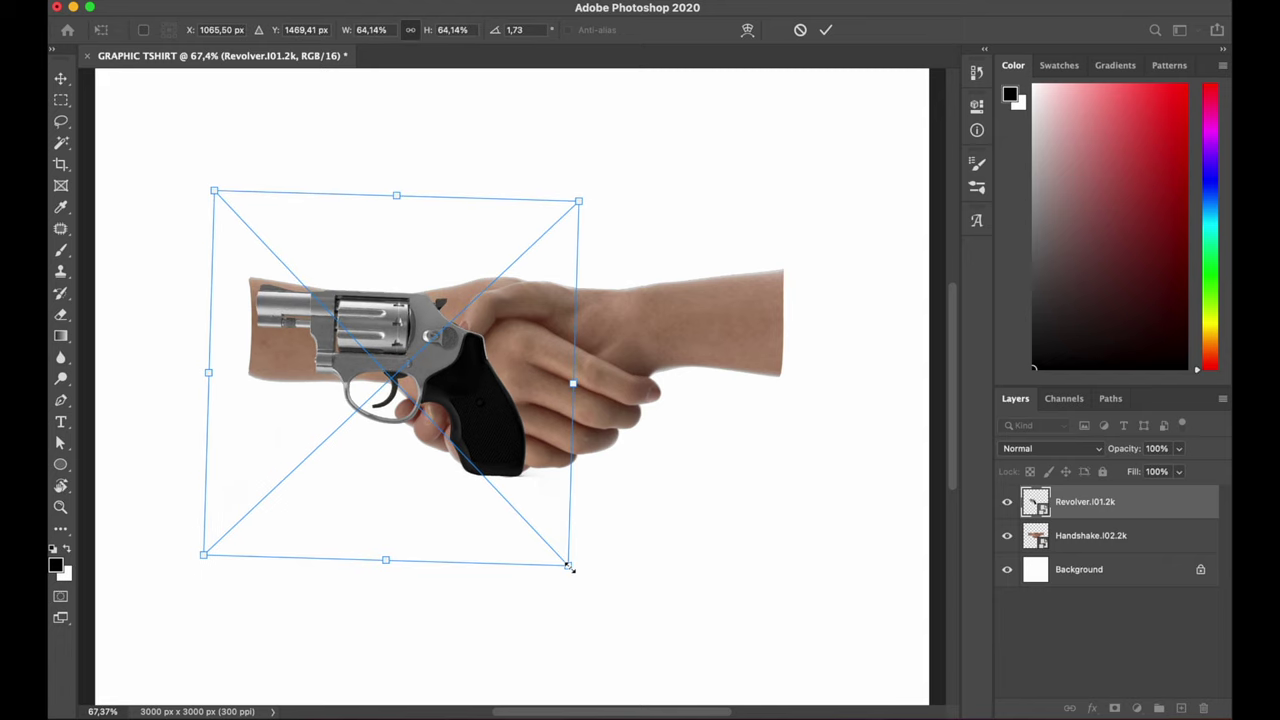
left_click_drag(569, 565, 591, 591)
left_click_drag(210, 198, 198, 178)
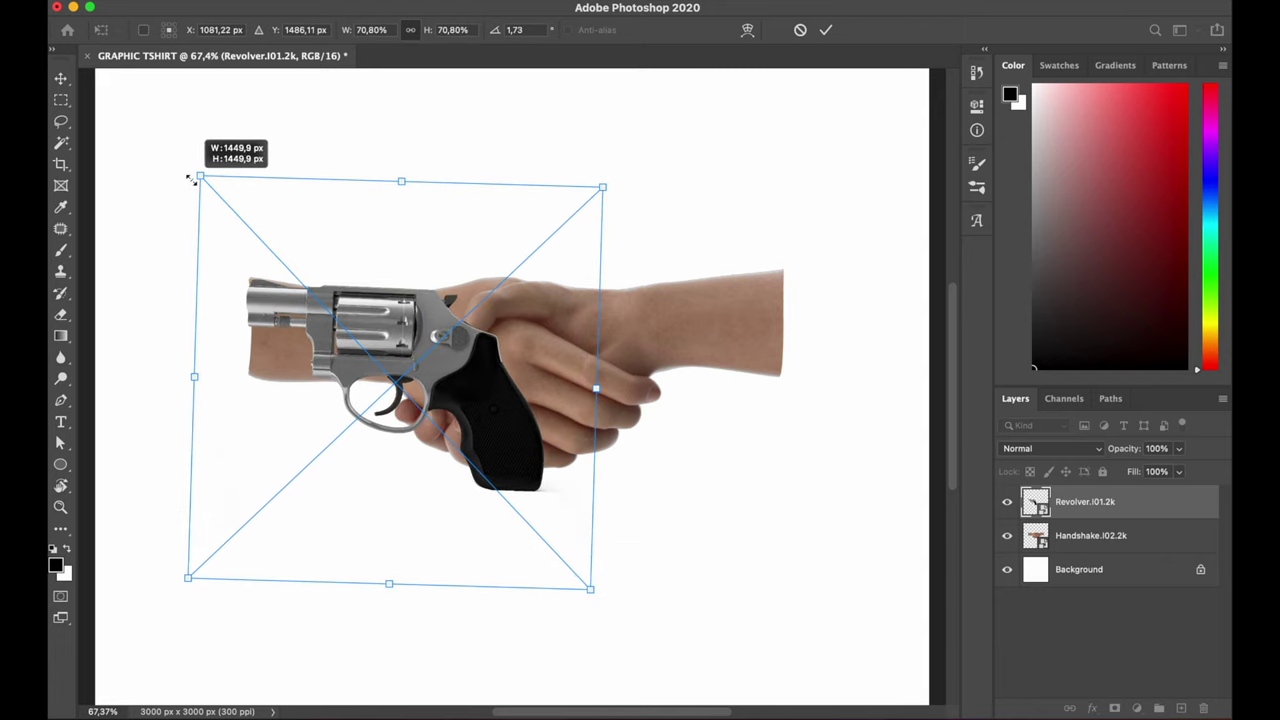
left_click_drag(431, 345, 413, 349)
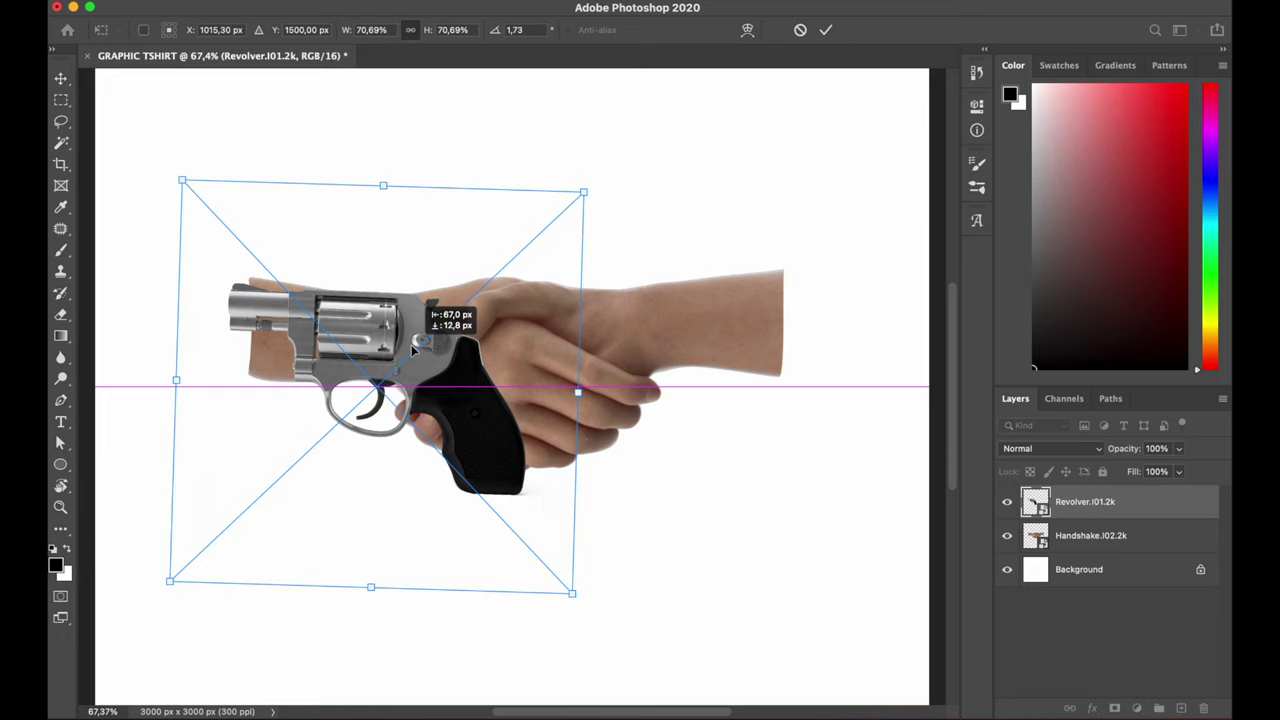
left_click_drag(594, 181, 612, 185)
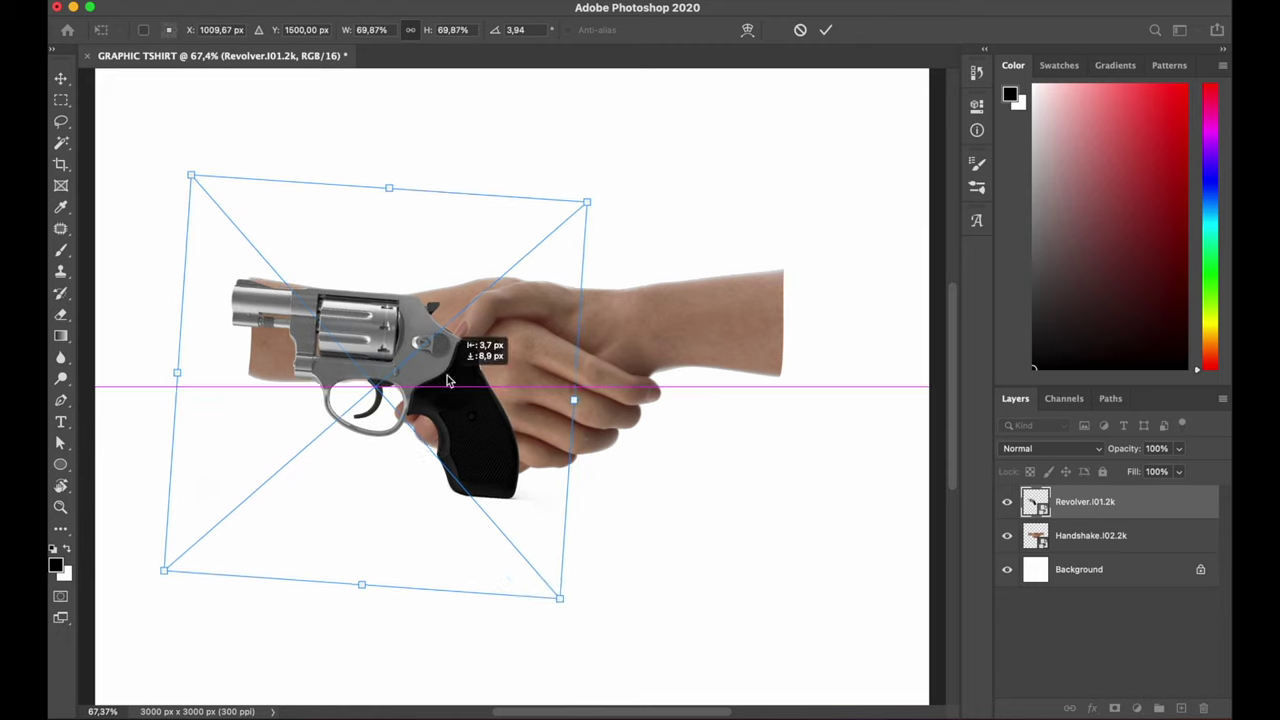
left_click_drag(457, 366, 787, 361)
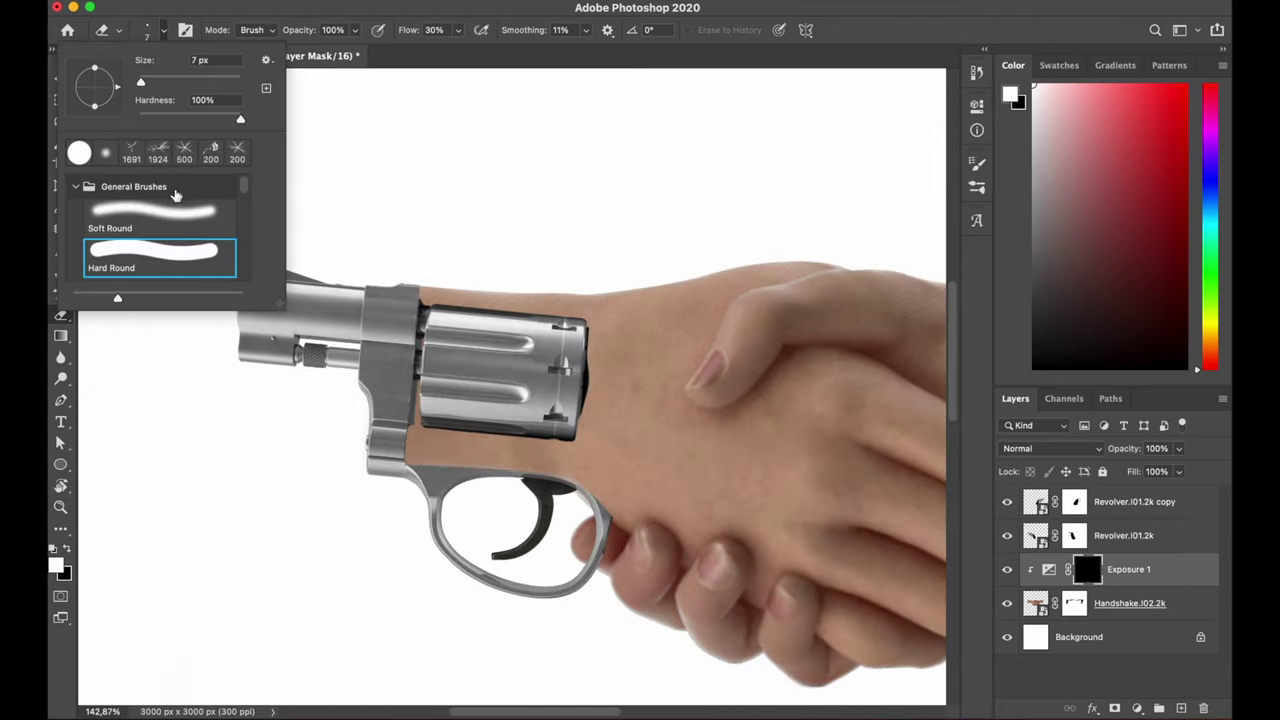
- Pick the hard round brush and add a Curves adjustment above the handshake
left_click(303, 158)
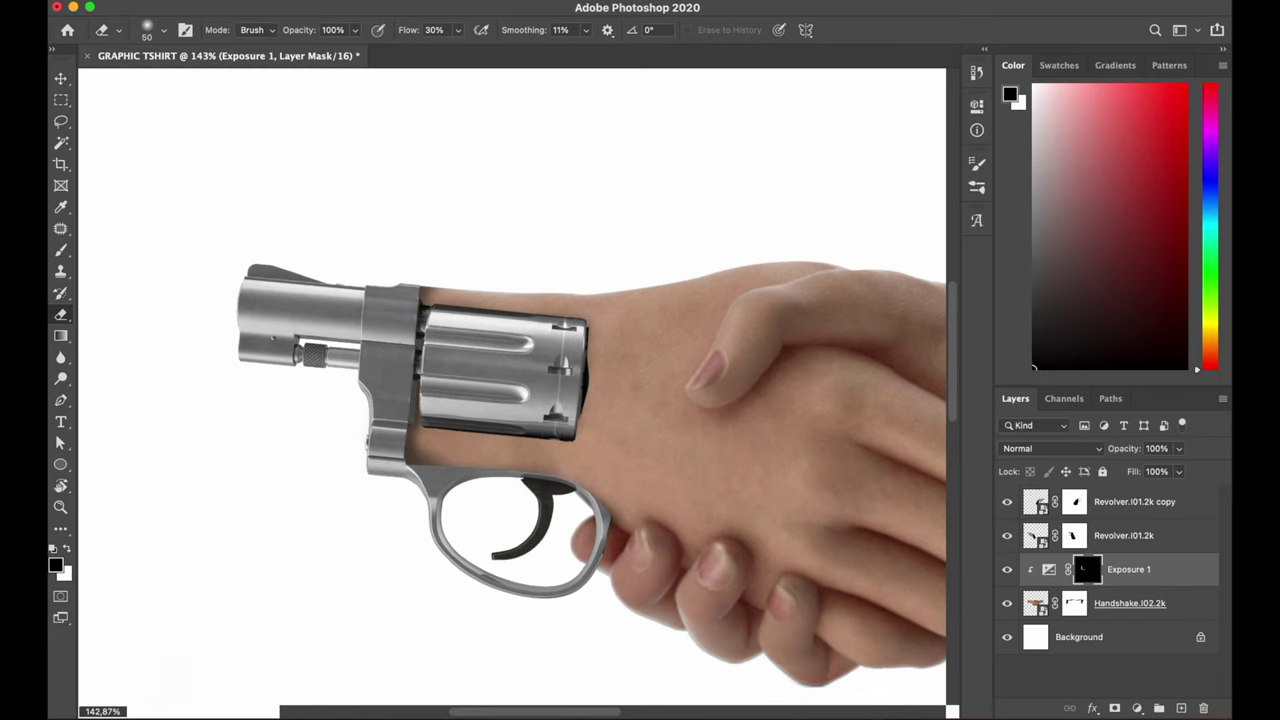
scroll(510, 378, "down", 5)
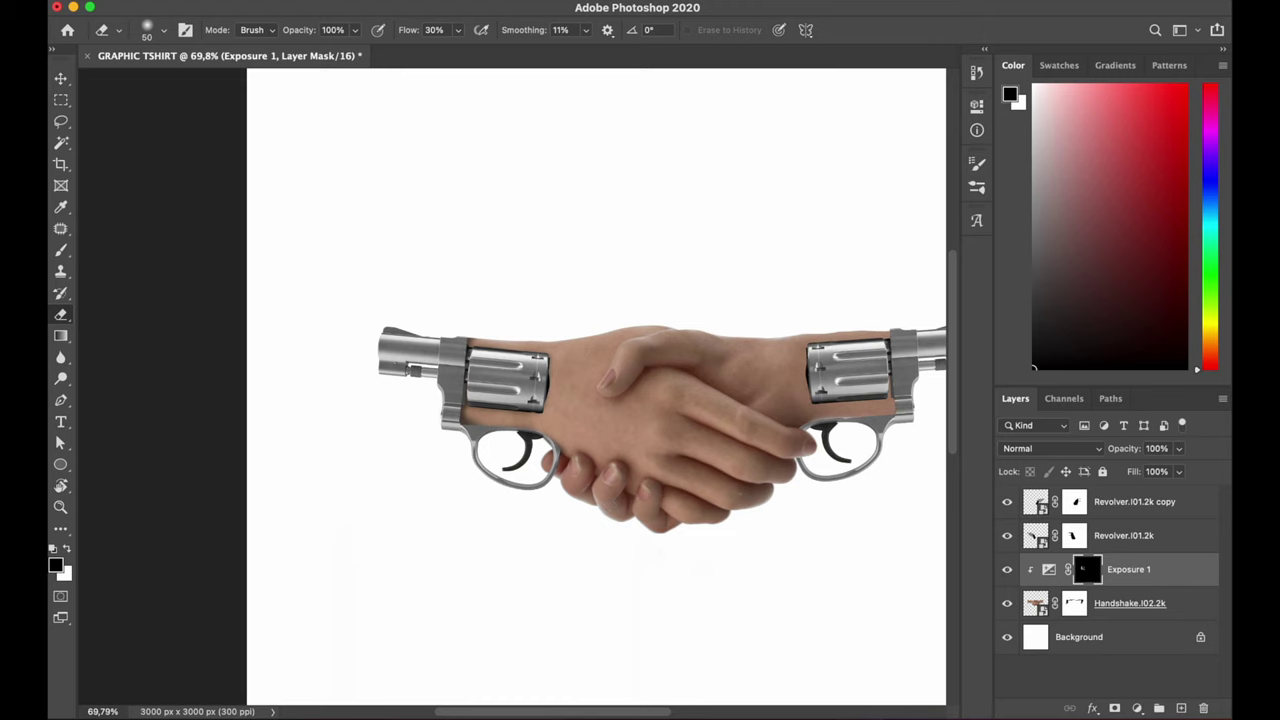
scroll(515, 389, "up", 5)
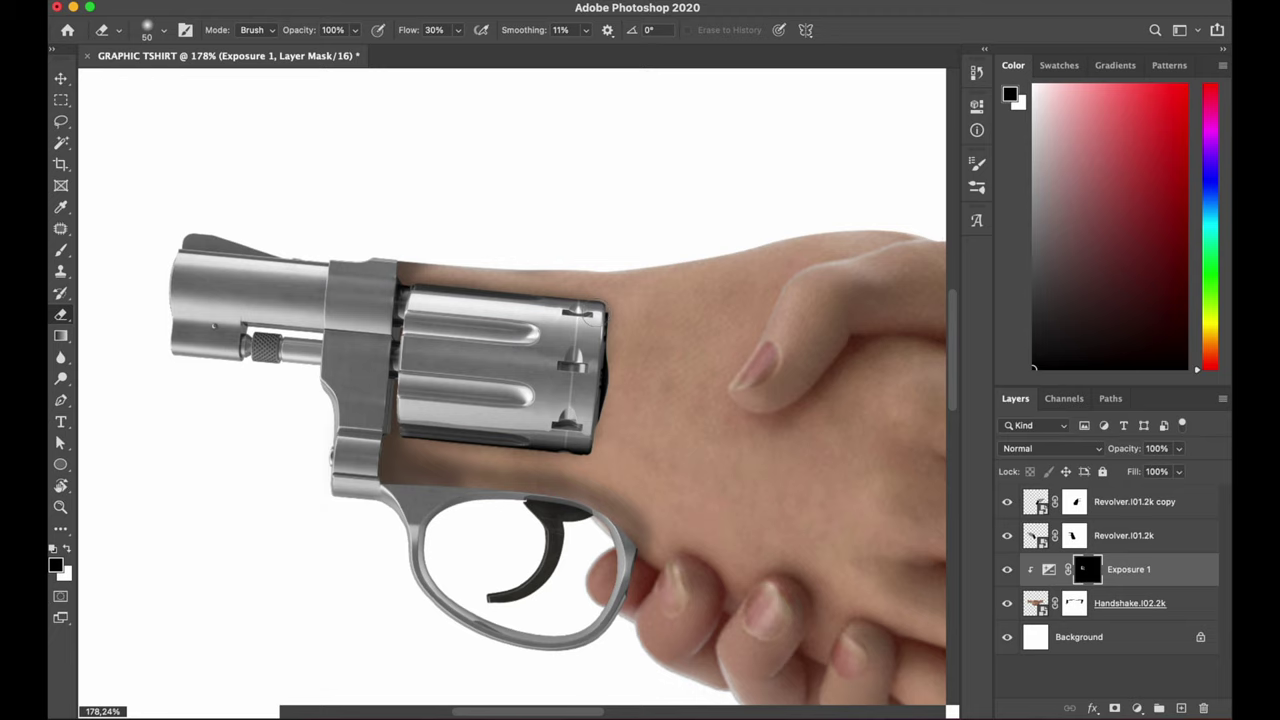
scroll(592, 350, "up", 2)
scroll(592, 350, "down", 4)
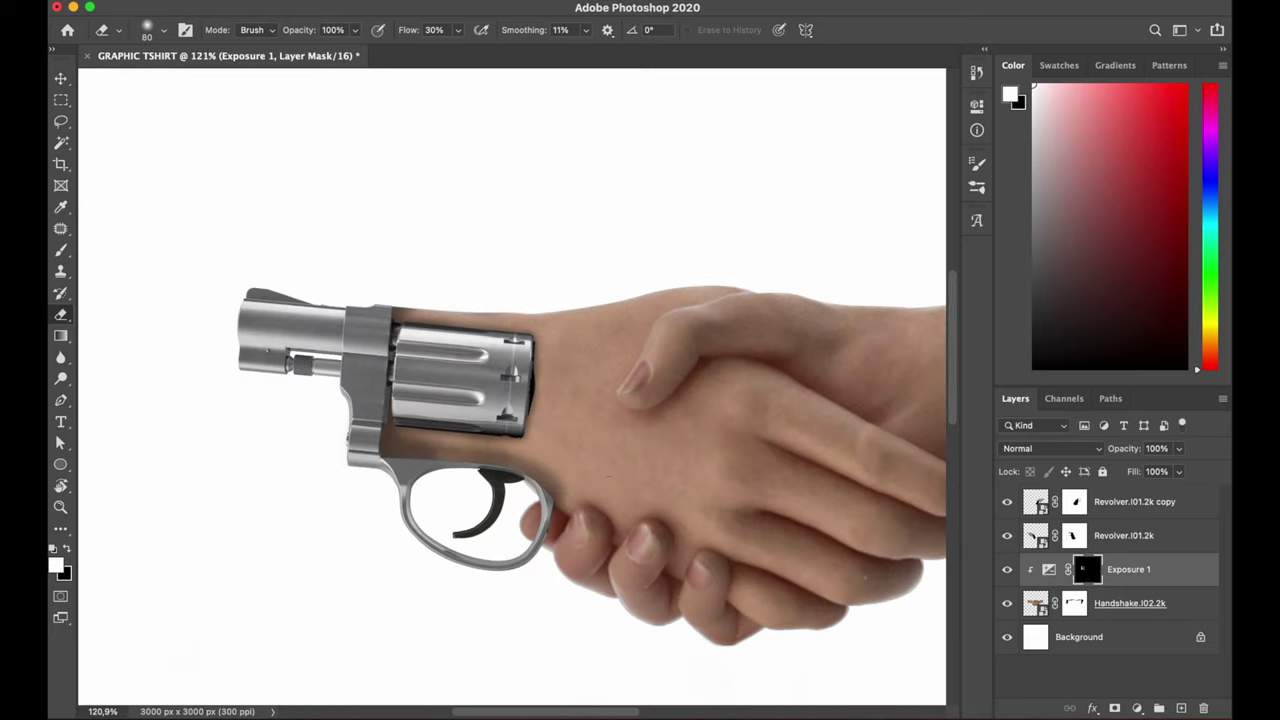
left_click(1130, 603)
left_click(1137, 708)
left_click(1136, 430)
scroll(440, 452, "up", 3)
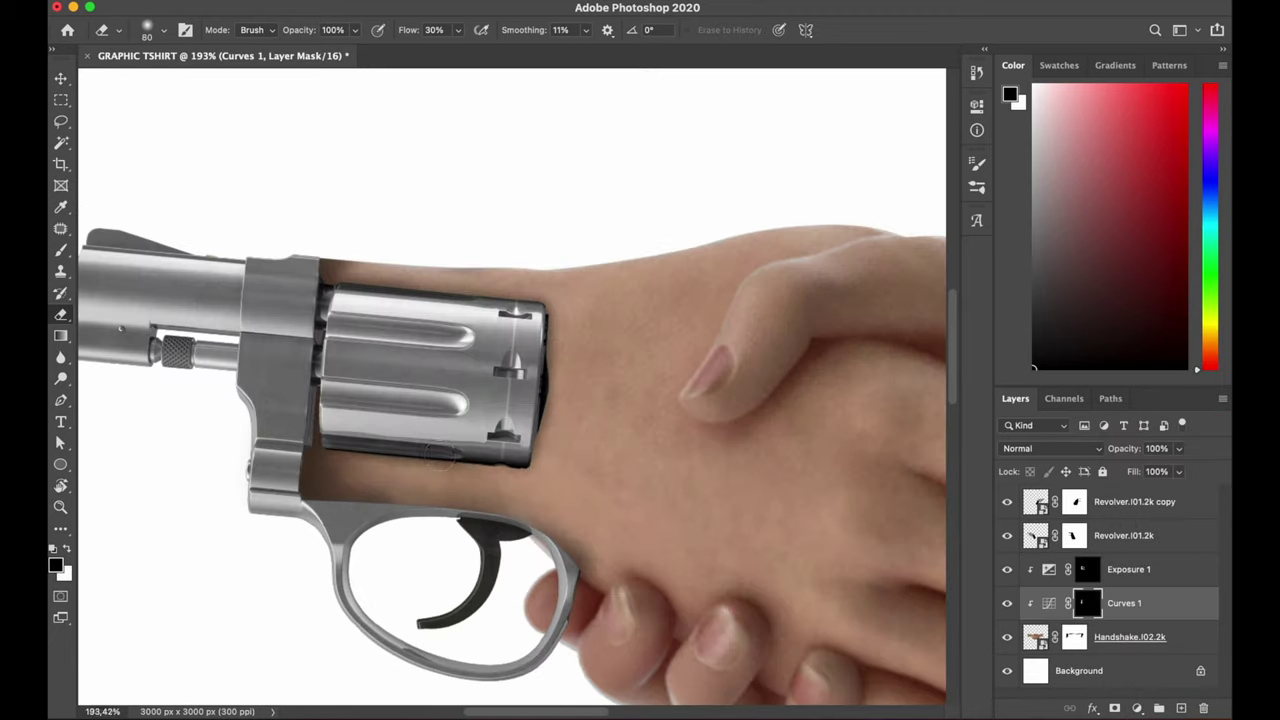
scroll(527, 458, "down", 2)
- Paint shading around the guns on the Exposure 1 and Curves 1 masks
double_click(1048, 569)
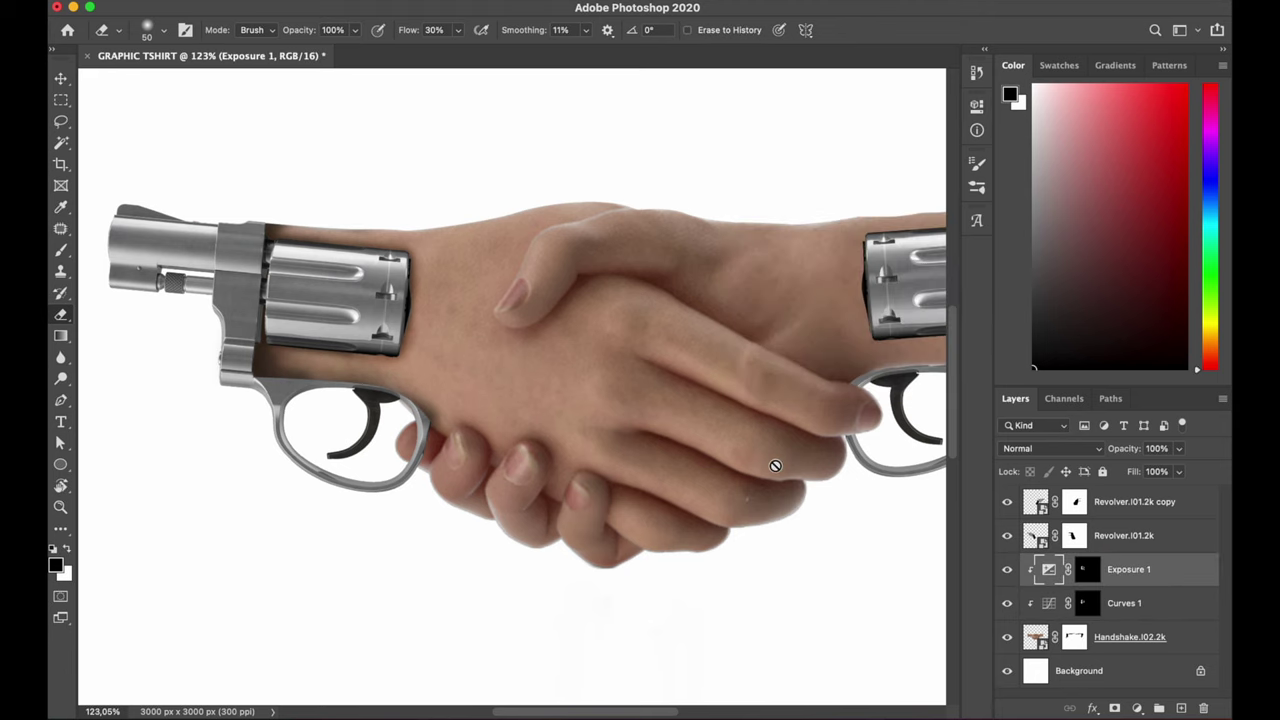
scroll(771, 463, "down", 1)
left_click(1087, 569)
scroll(817, 275, "up", 3)
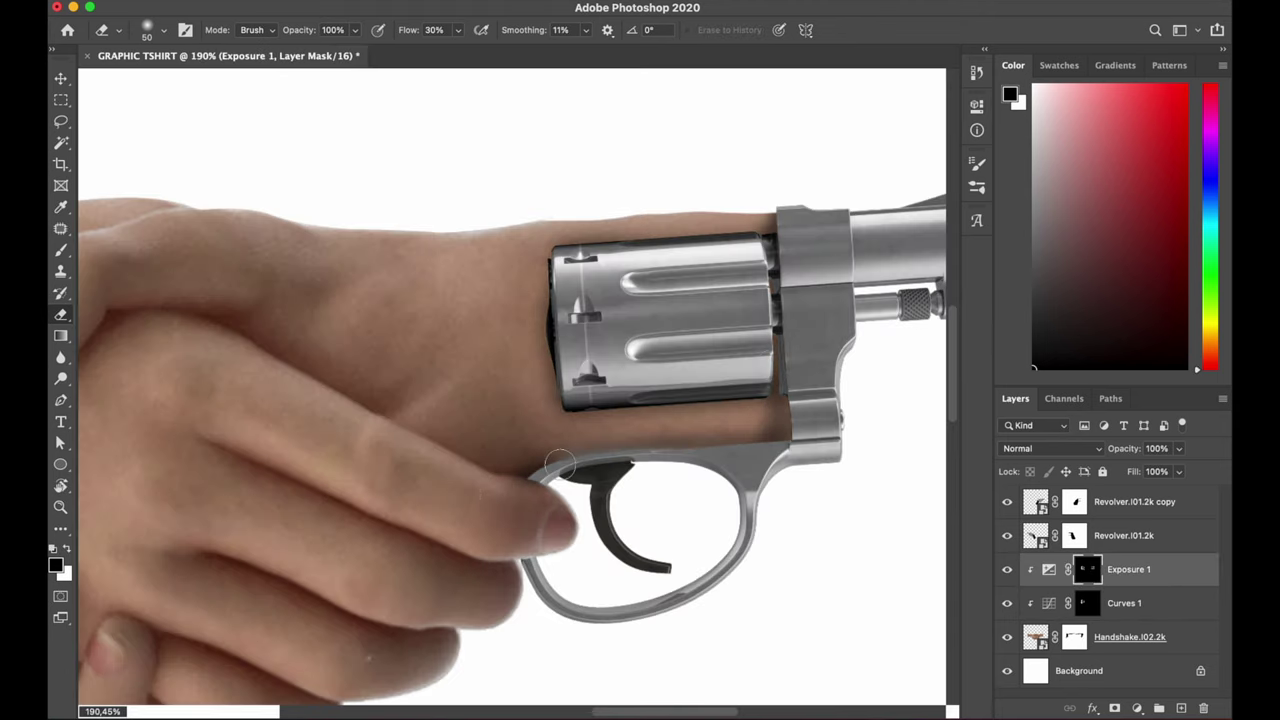
key("alt+bracketleft")
scroll(858, 346, "down", 1)
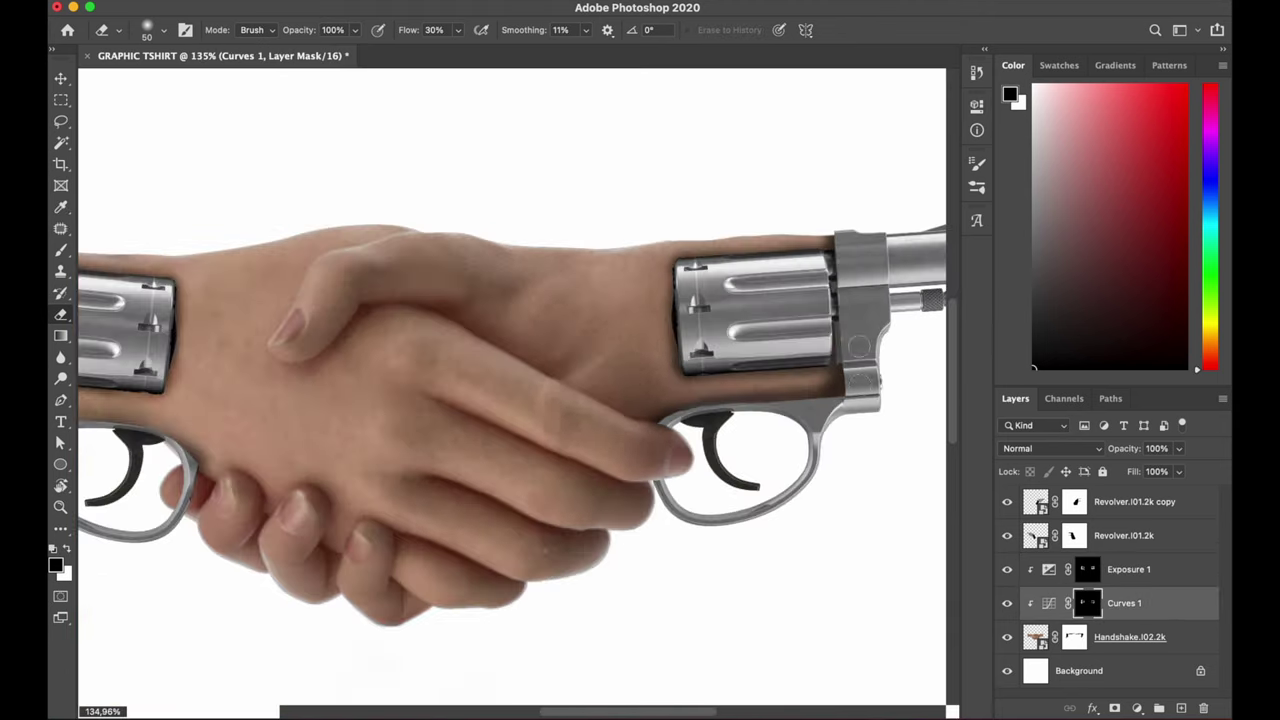
key("alt+bracketright")
key("v")
scroll(515, 354, "down", 2)
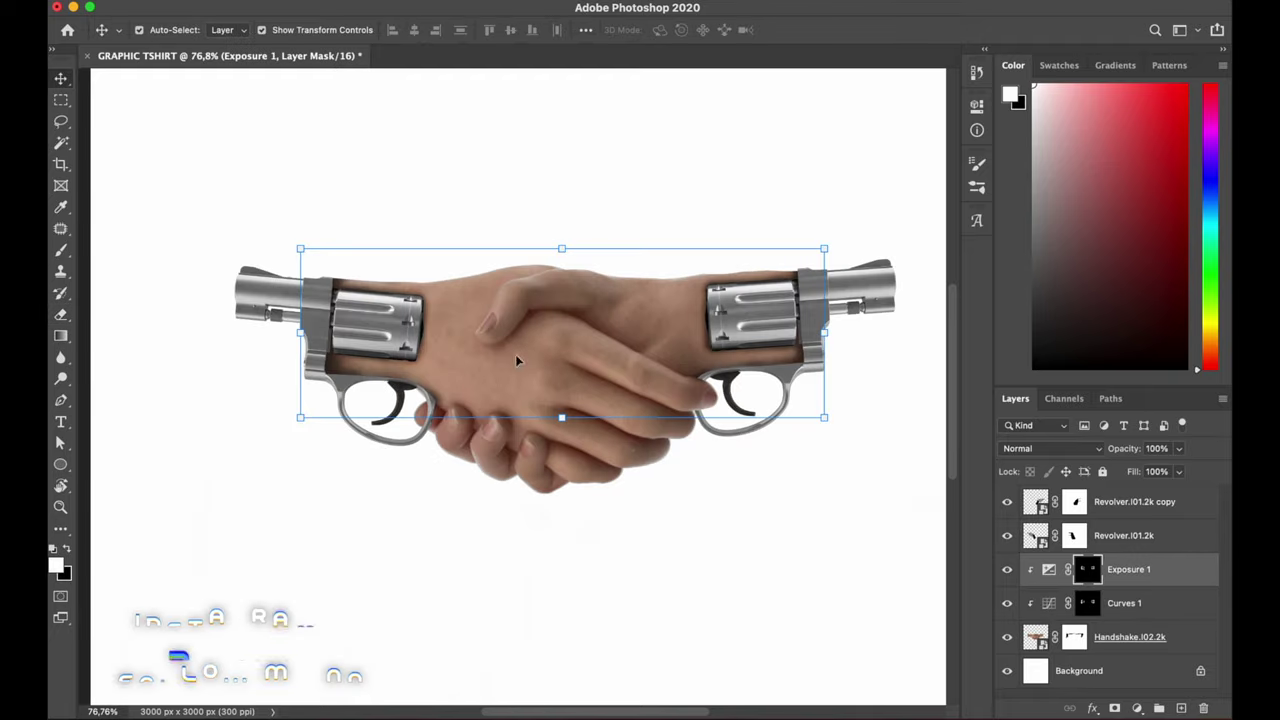
- Shrink the brush and paint white highlights on both cylinders in the Exposure 2 copy mask
left_click(1050, 448)
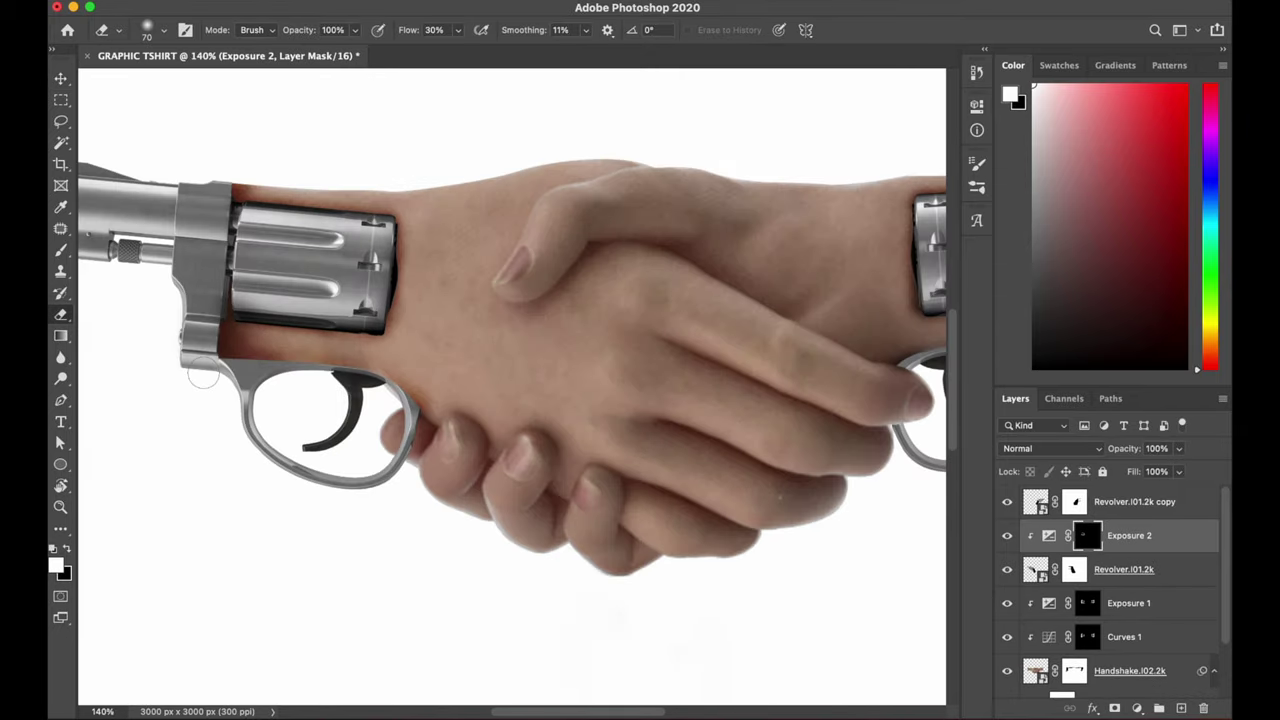
scroll(250, 250, "up", 3)
scroll(305, 140, "left", 3)
key("bracketleft")
key("bracketleft")
key("bracketleft")
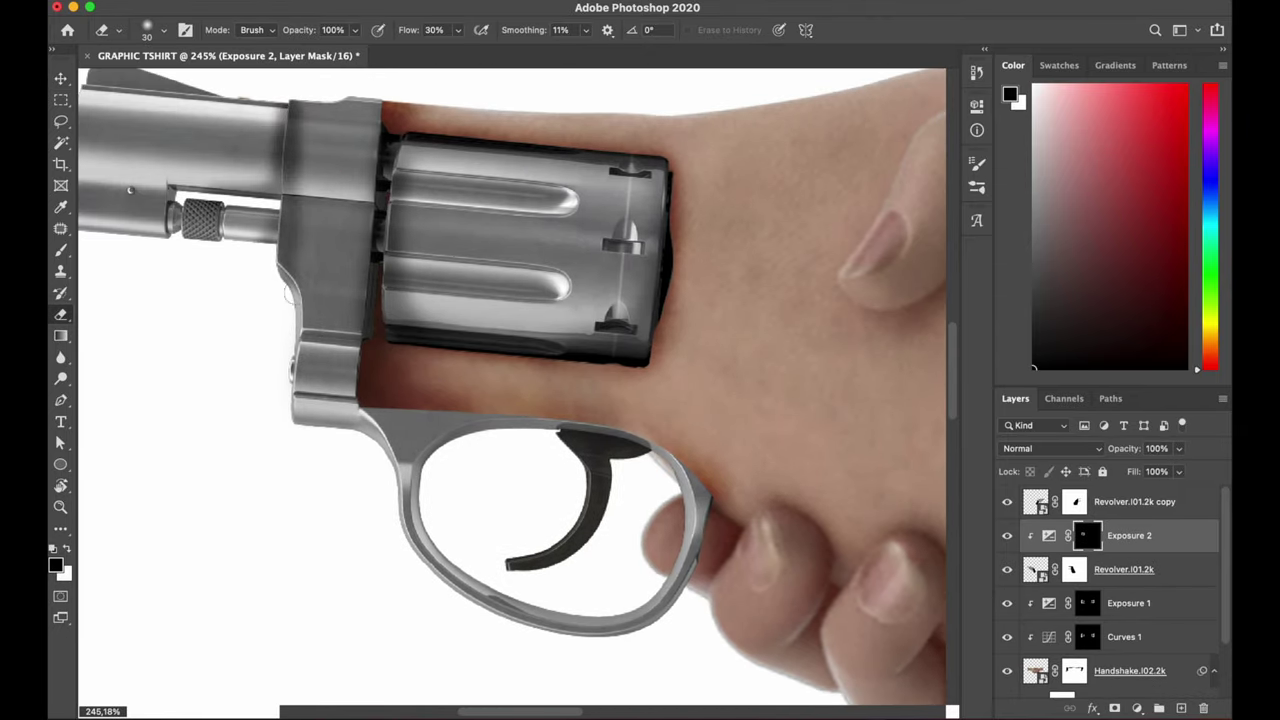
key("bracketleft")
scroll(600, 300, "up", 2)
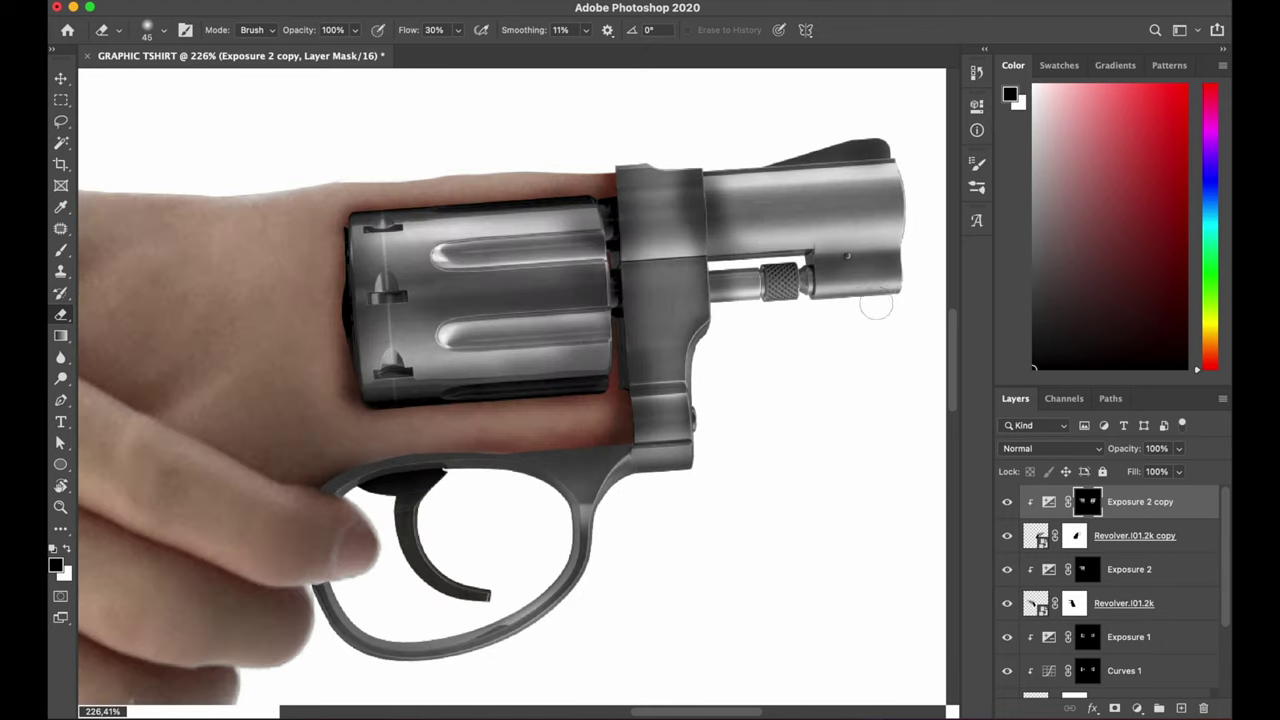
key("x")
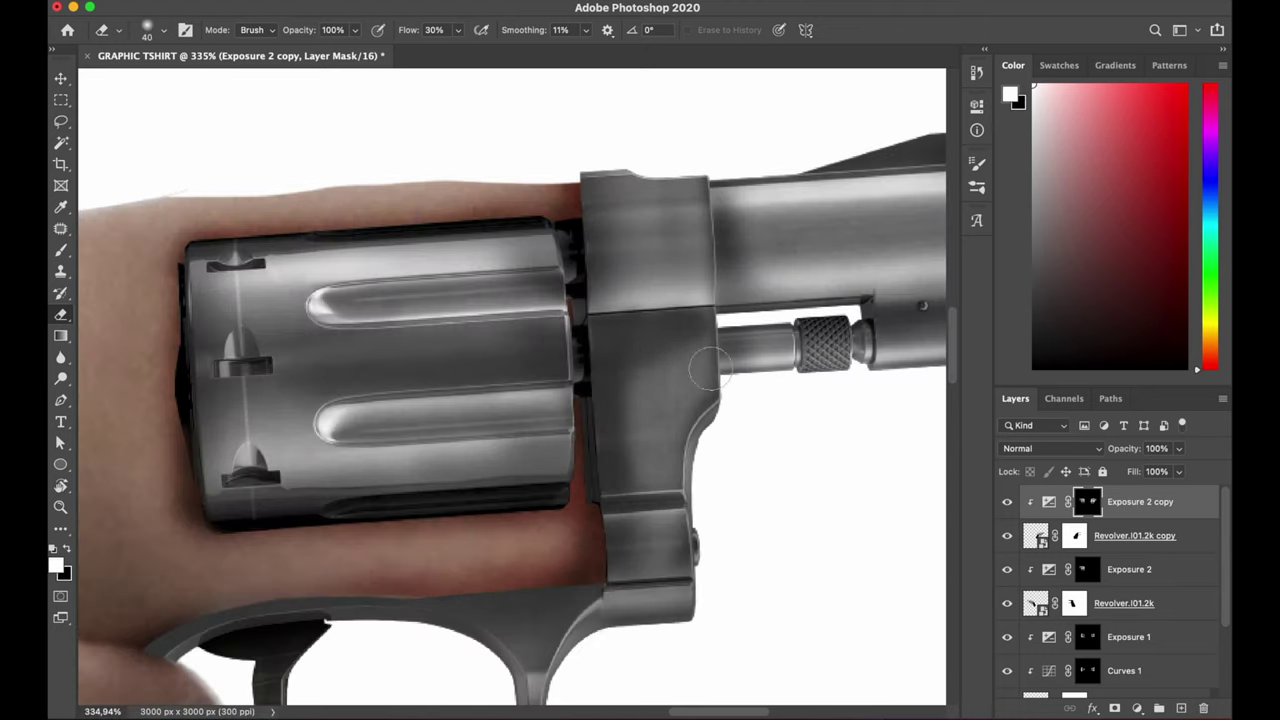
scroll(615, 449, "down", 2)
scroll(707, 414, "down", 5)
scroll(707, 414, "up", 3)
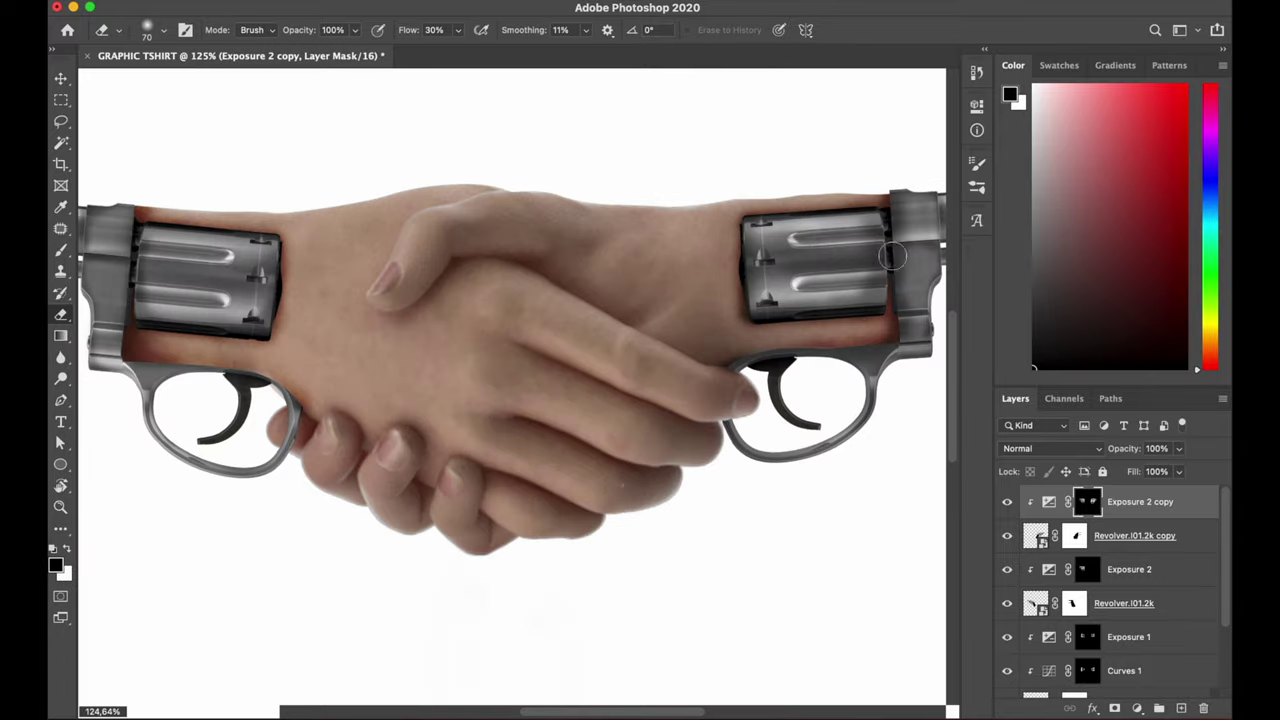
scroll(500, 400, "down", 4)
left_click(1040, 448)
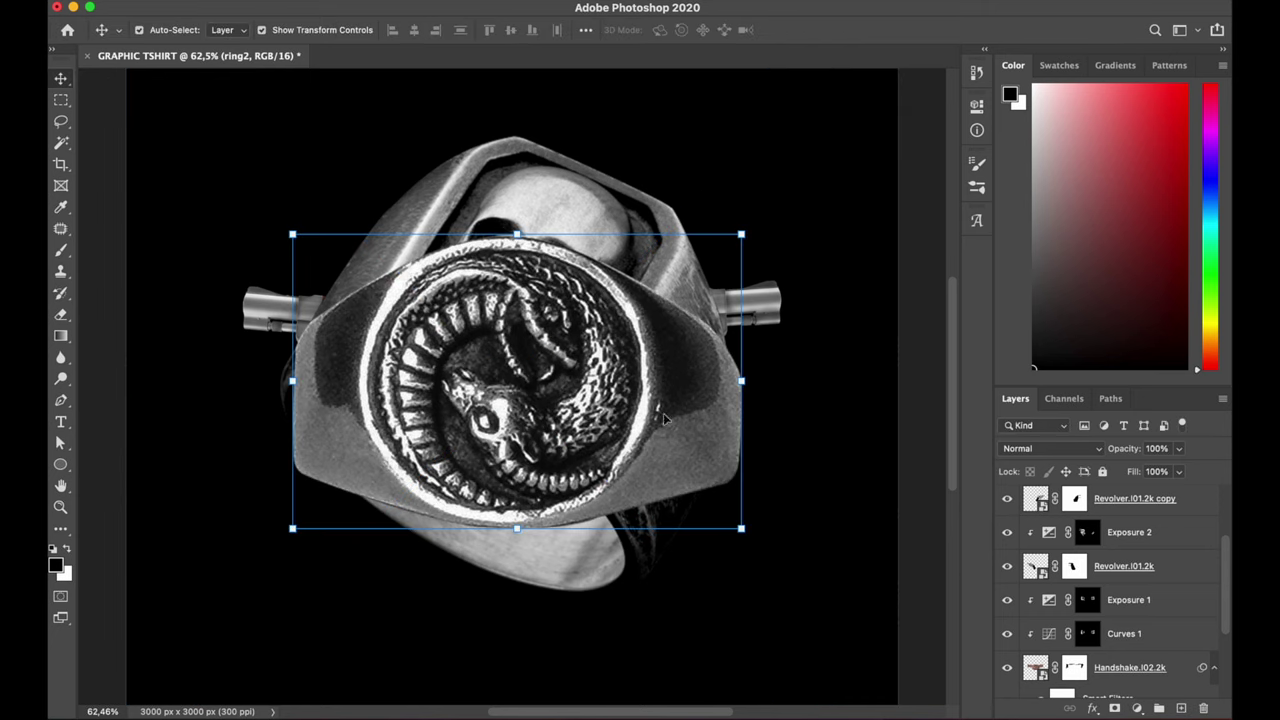
scroll(1047, 580, "up", 3)
- Hide the serpent ring, shrink the skull ring and move it onto a finger
left_click(1007, 501)
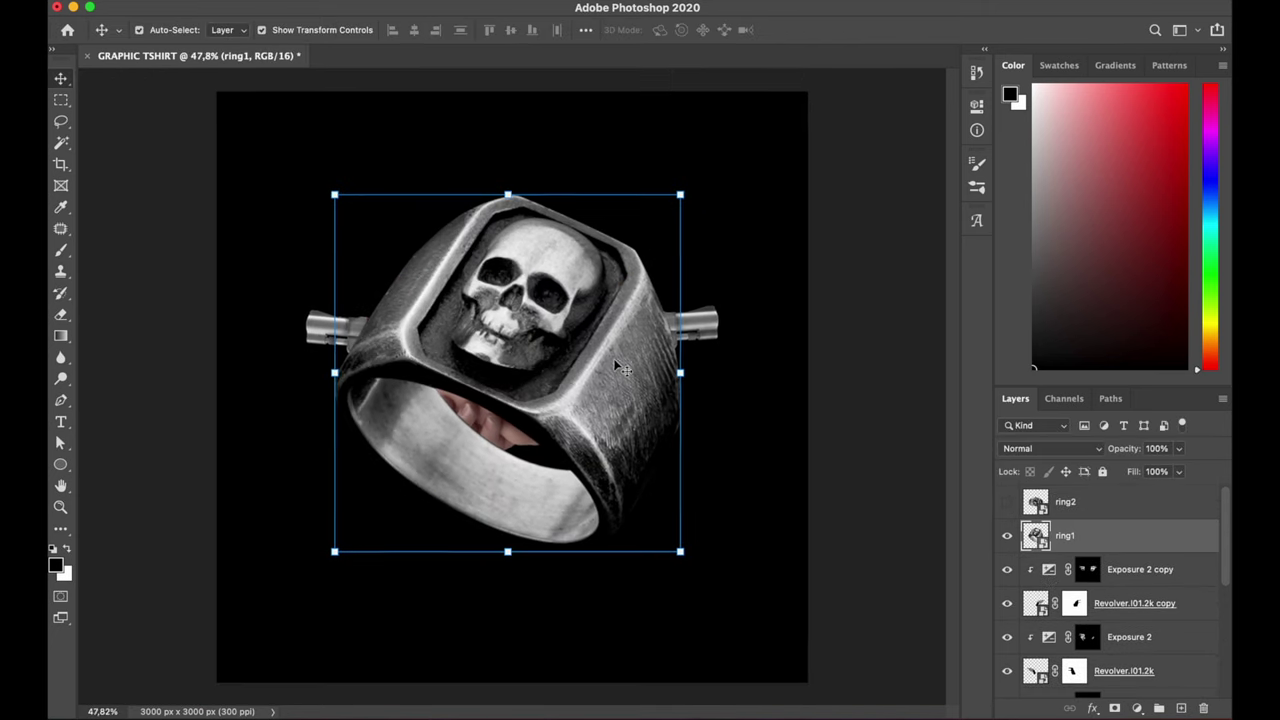
key("ctrl+t")
left_click_drag(809, 88, 478, 322)
key("Return")
key("ctrl+t")
key("Return")
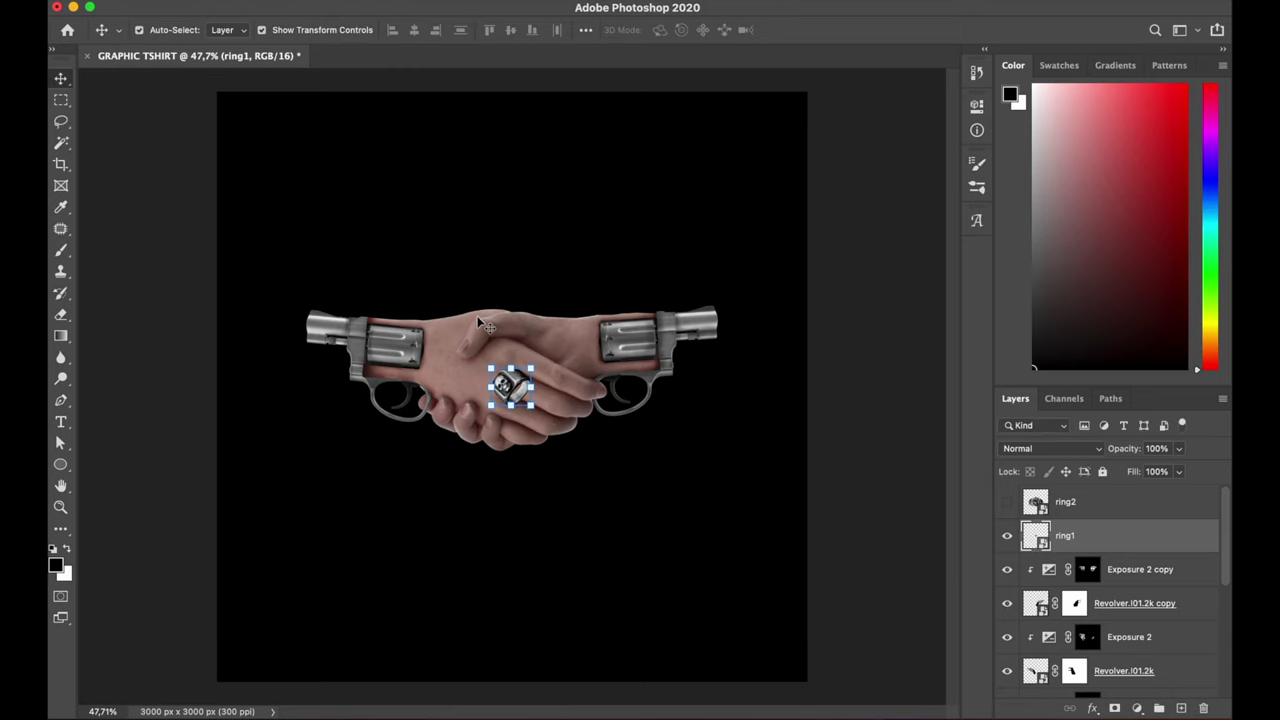
scroll(513, 394, "up", 5)
left_click_drag(560, 345, 582, 402)
- Fine-tune the skull ring's angle and shrink it to fit the finger
key("ctrl+t")
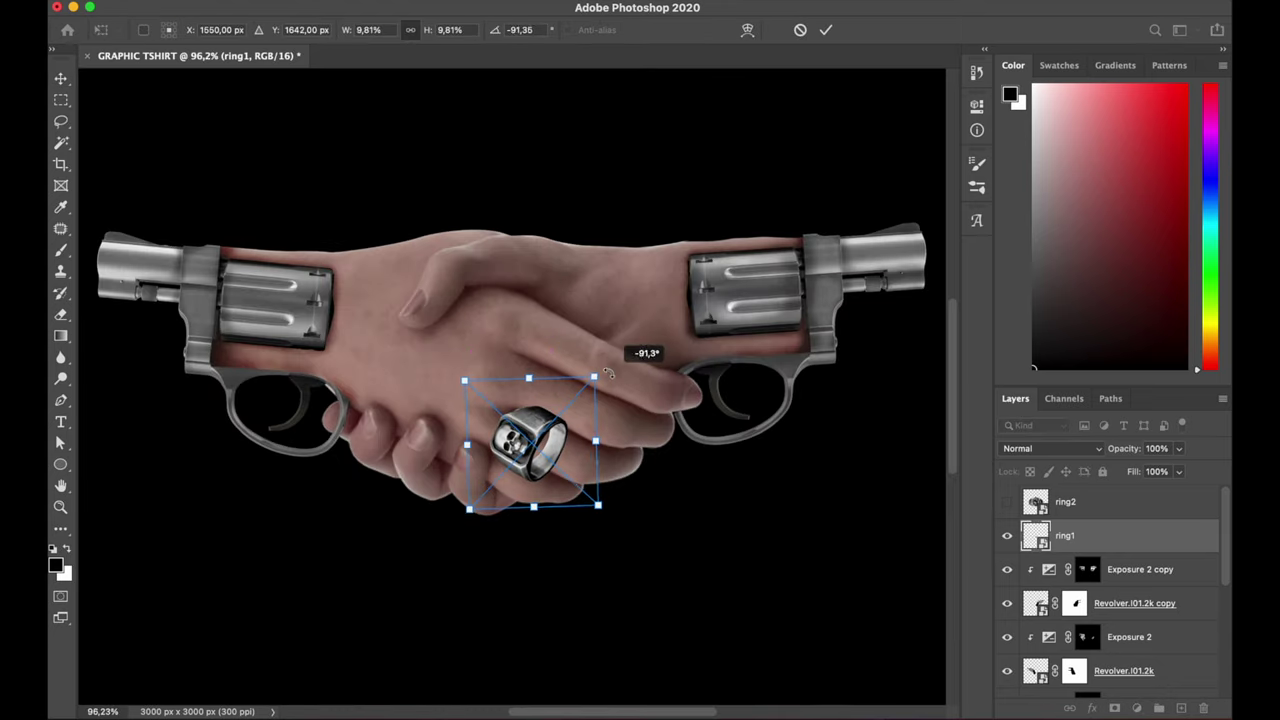
key("Return")
scroll(605, 400, "up", 3)
key("ctrl+t")
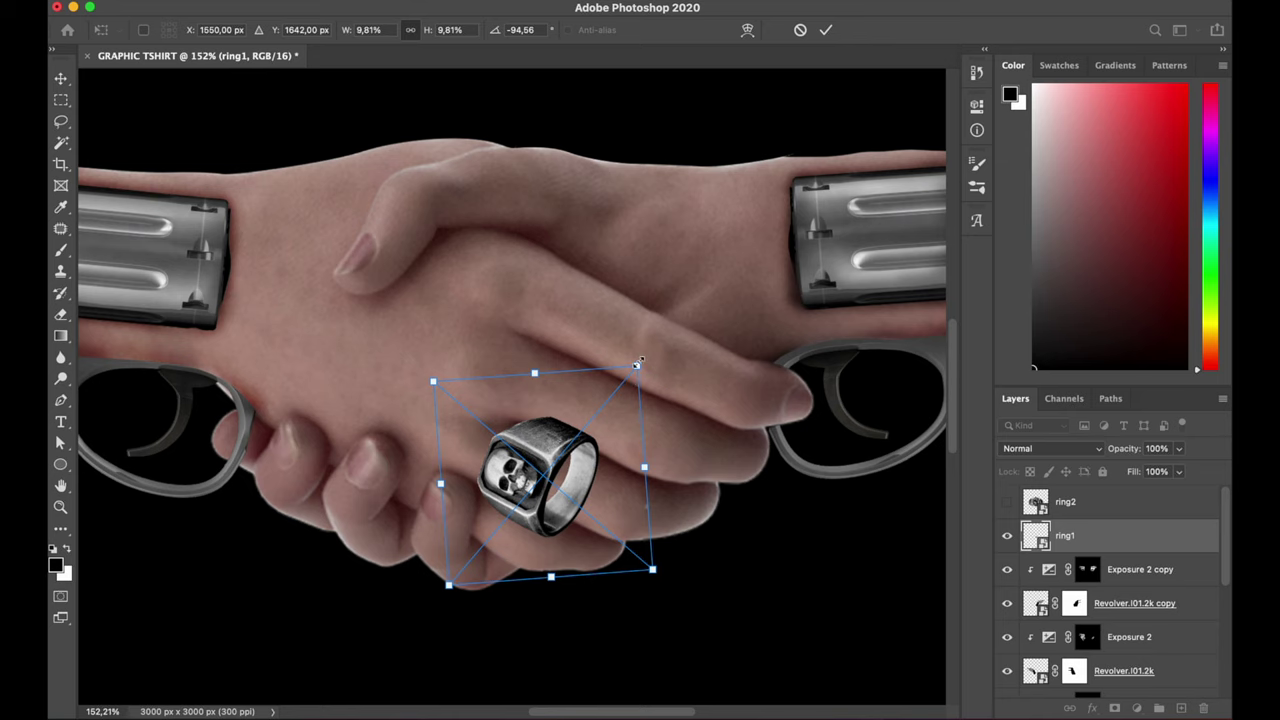
left_click_drag(645, 365, 604, 382)
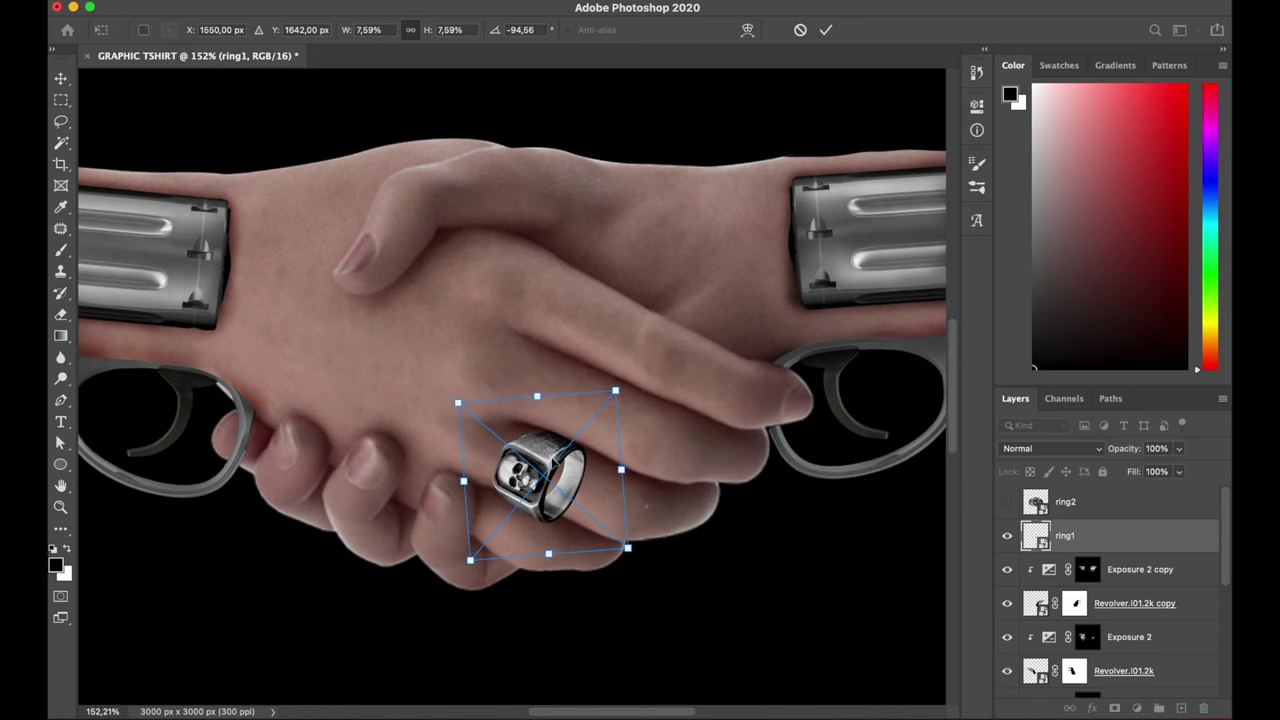
key("Return")
scroll(553, 465, "up", 1)
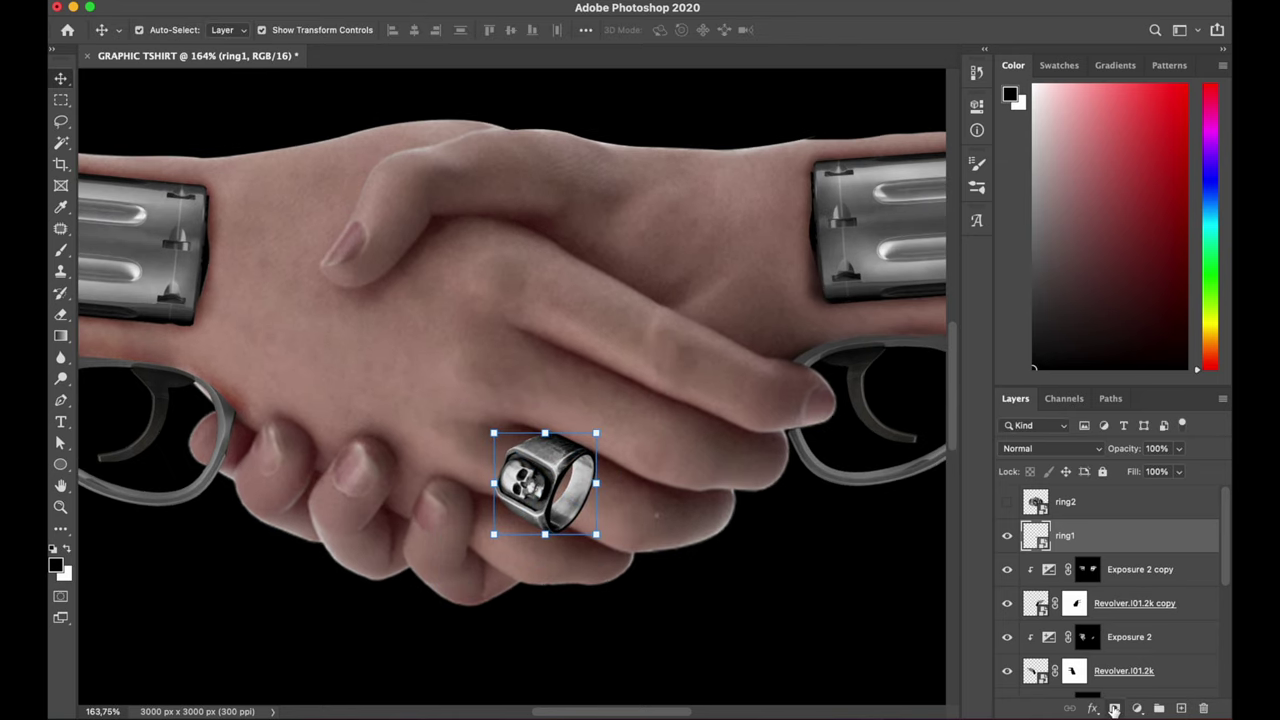
- Mask the skull ring with a soft-edged eraser brush and rotate it slightly
left_click(1114, 708)
key("e")
left_click(151, 35)
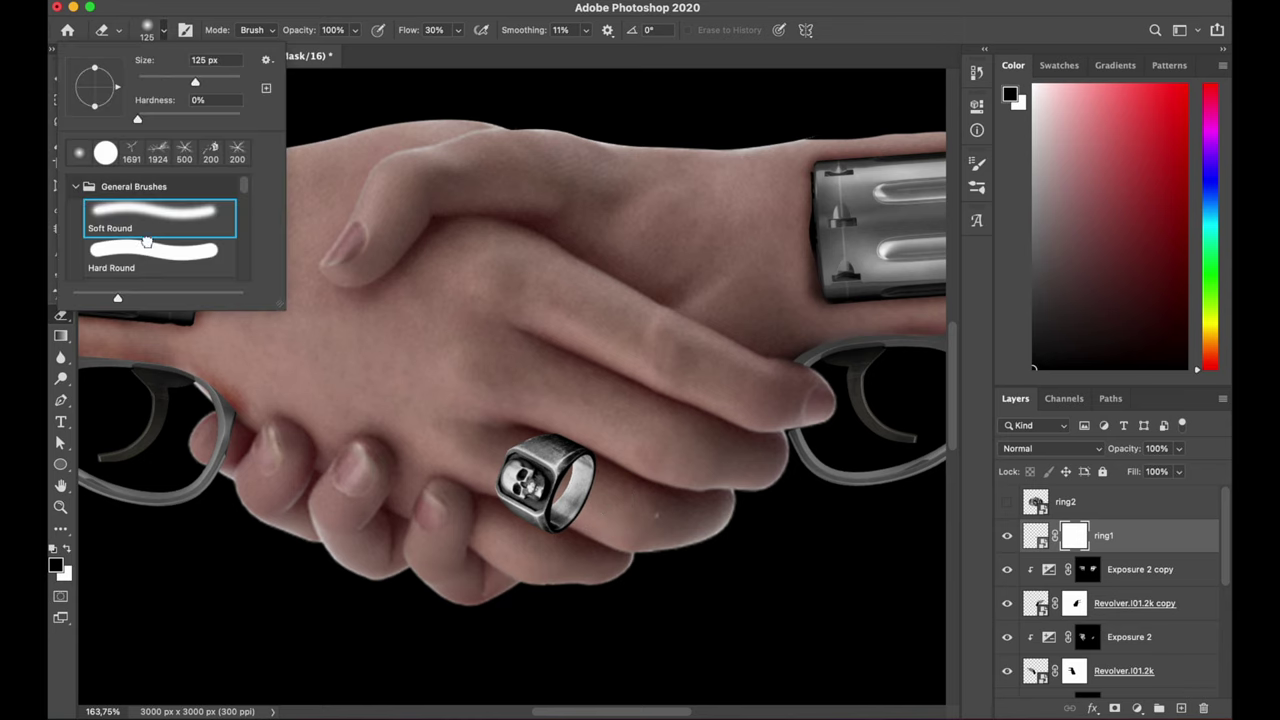
left_click(651, 512)
scroll(651, 512, "up", 3)
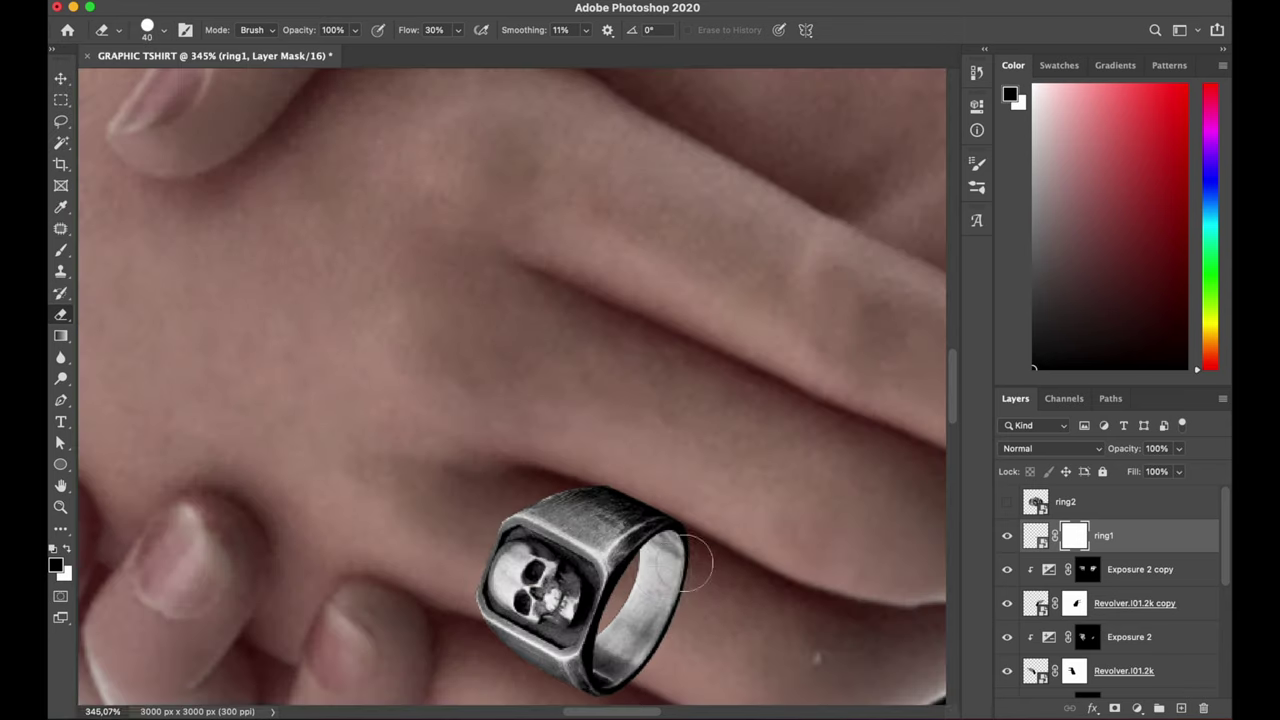
scroll(677, 551, "down", 3)
key("ctrl+t")
left_click_drag(660, 384, 641, 390)
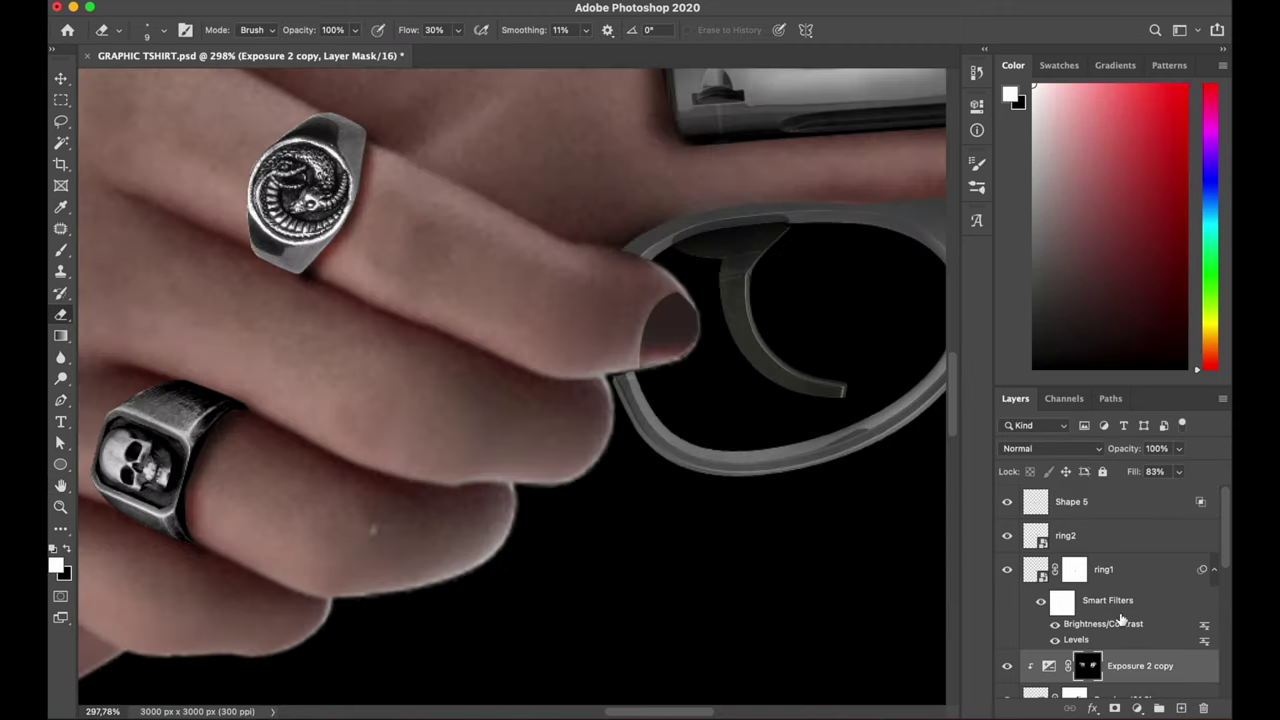
scroll(1122, 620, "down", 2)
- Paint the nails dark red and apply a blend mode to the nail layer
key("x")
key("x")
scroll(1007, 545, "down", 2)
key("x")
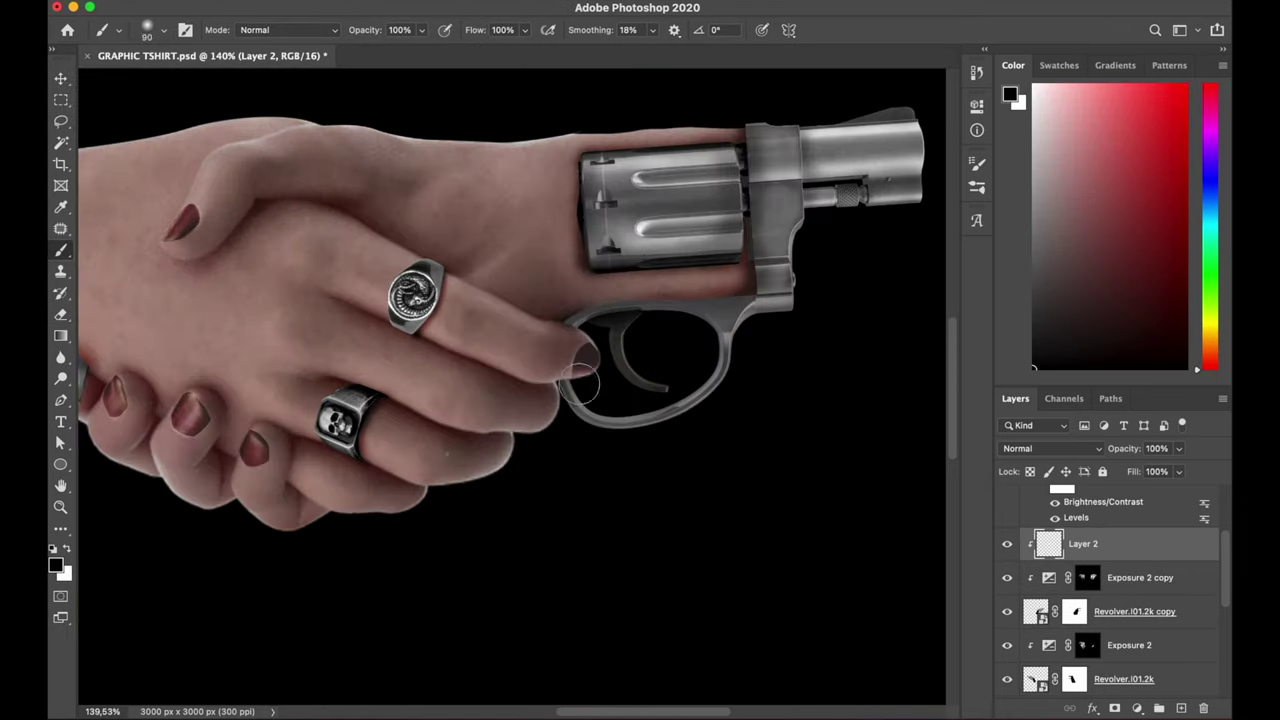
left_click(1050, 448)
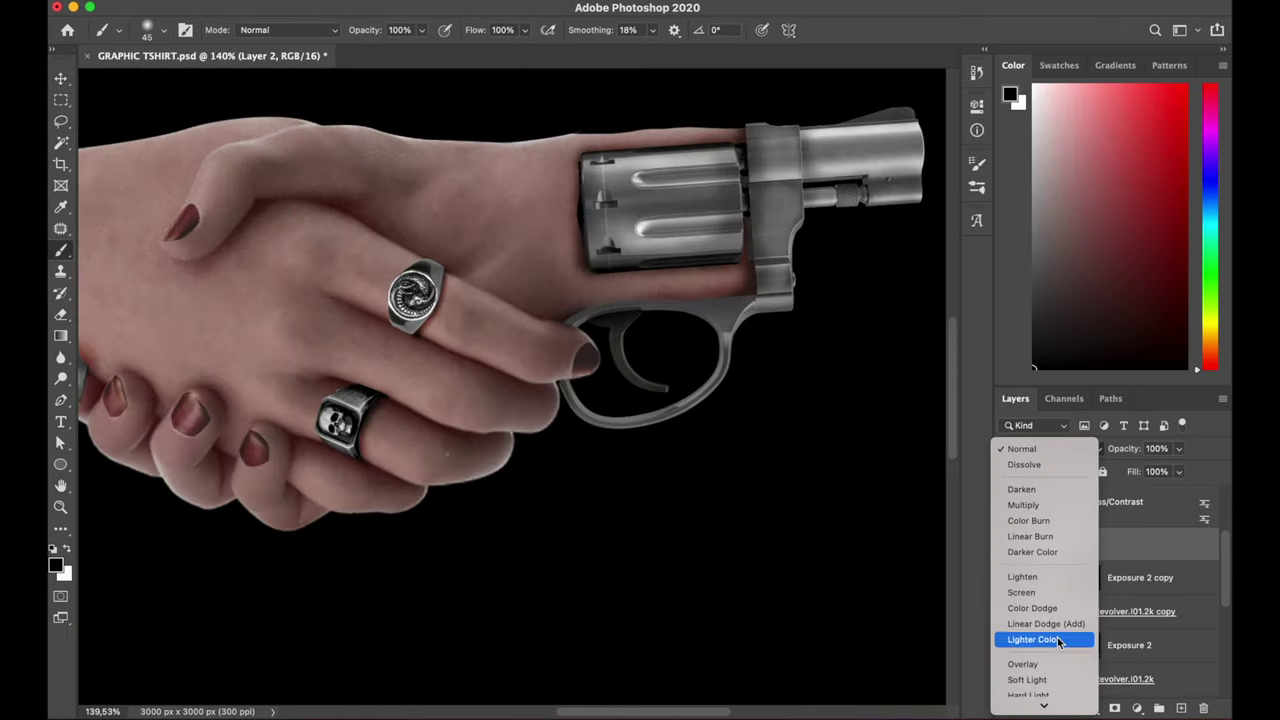
left_click(1060, 641)
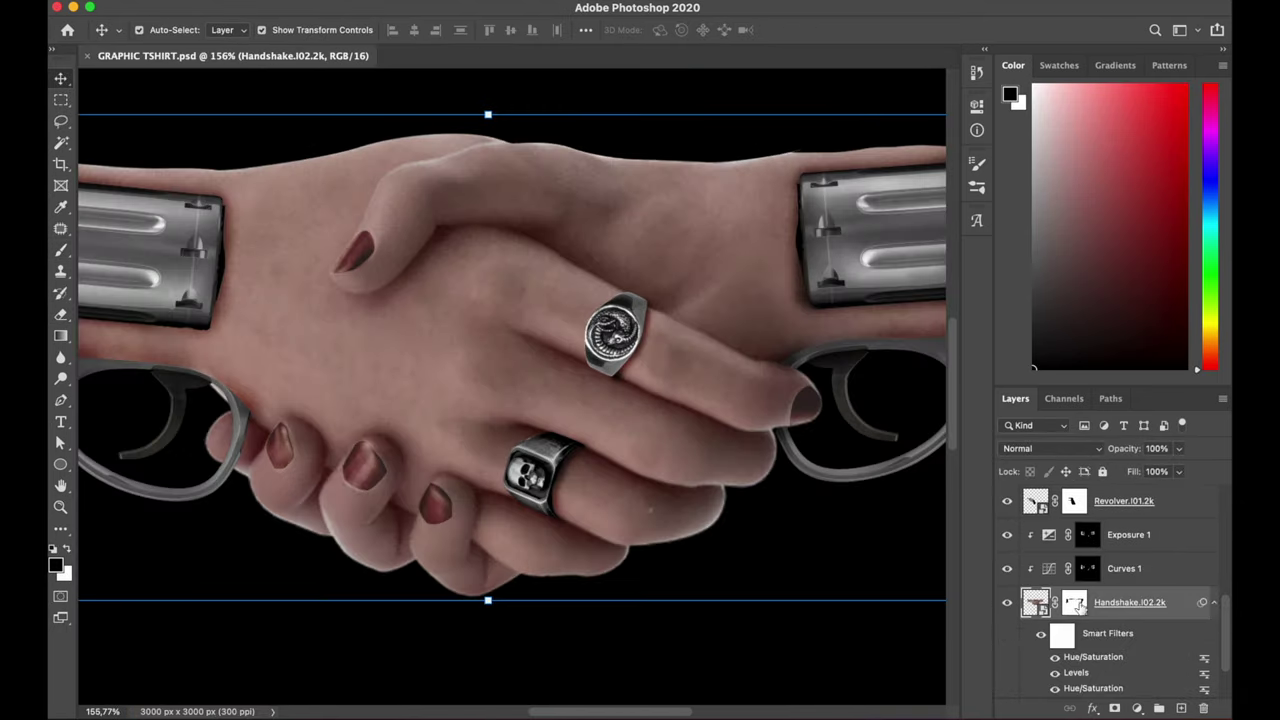
- Erase on the handshake mask and select HalftoneInk03 in the ASSET folder
left_click(1075, 603)
key("e")
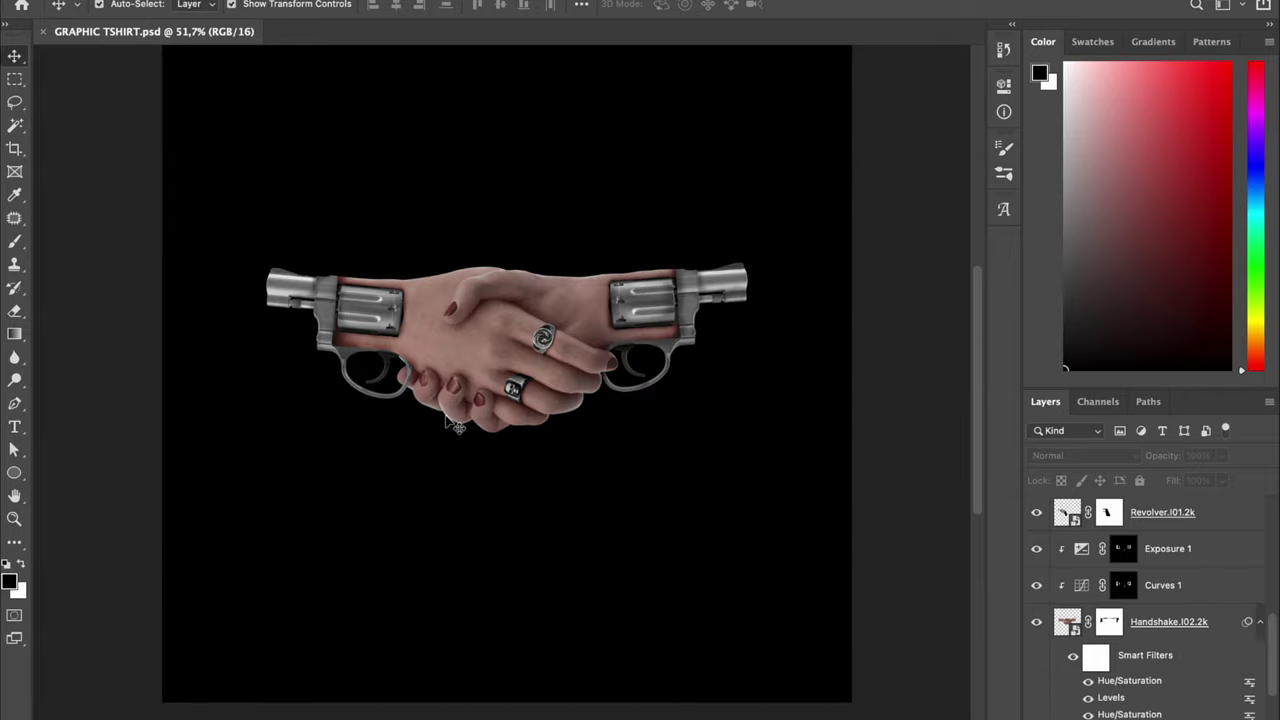
left_click(302, 700)
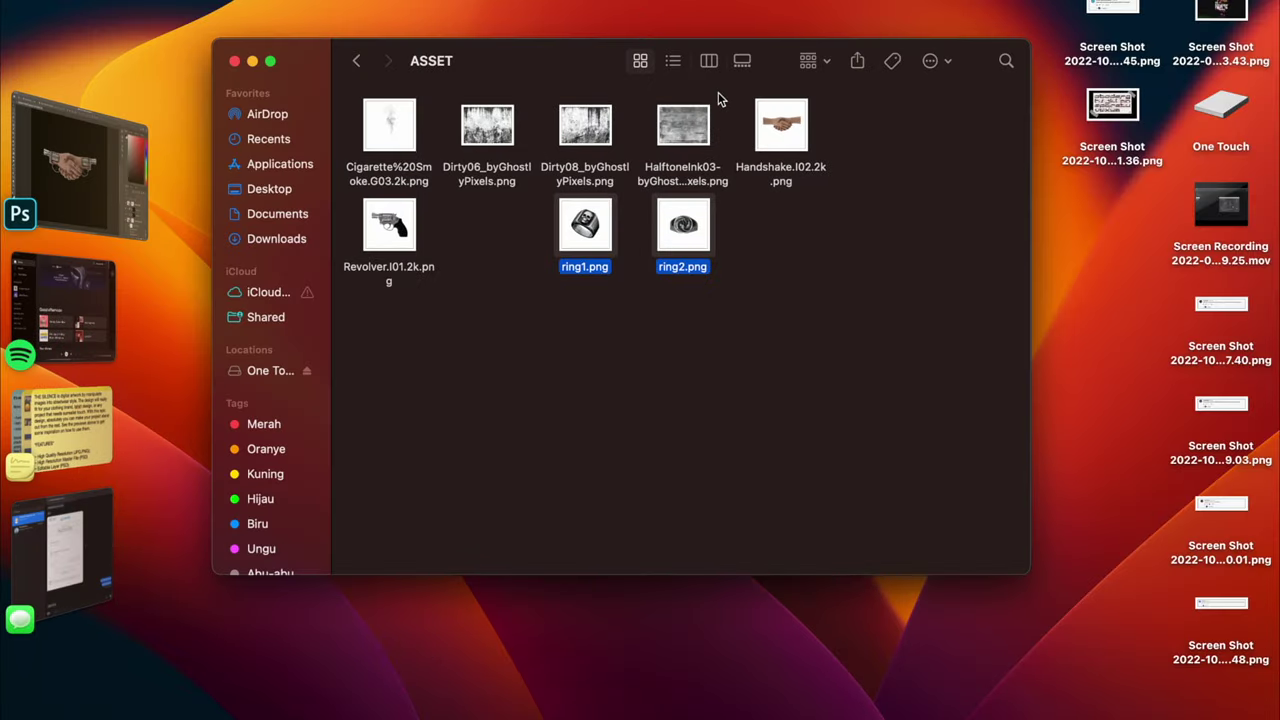
left_click(688, 119)
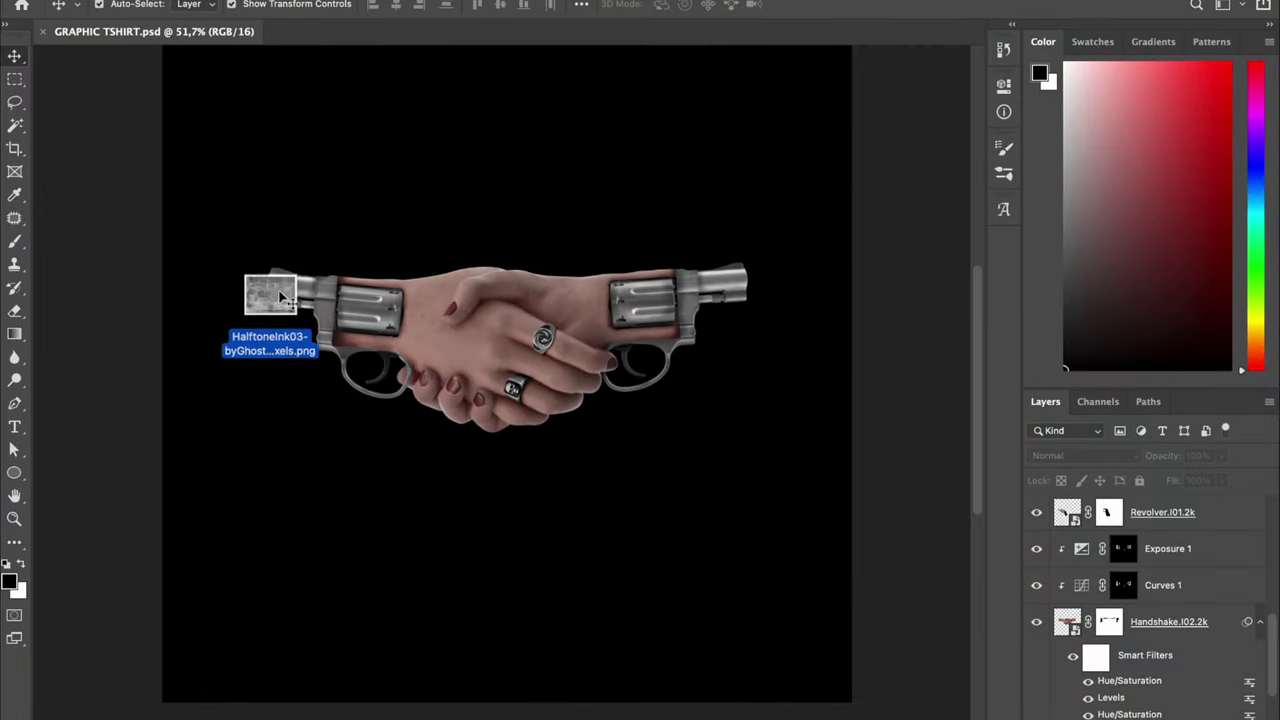
- Place the halftone texture clipped below, scaled and tilted over the right revolver
left_click_drag(76, 147, 355, 313)
key("Return")
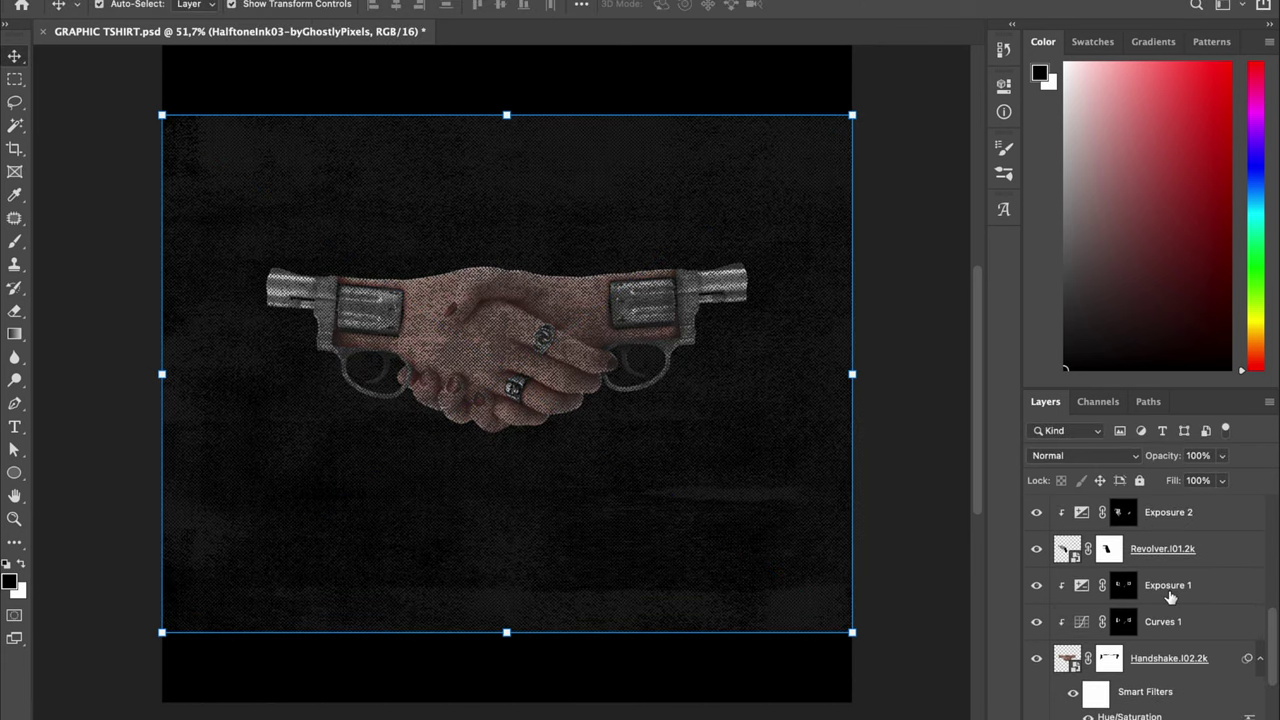
key("ctrl+bracketleft")
key("ctrl+bracketleft")
key("ctrl+bracketleft")
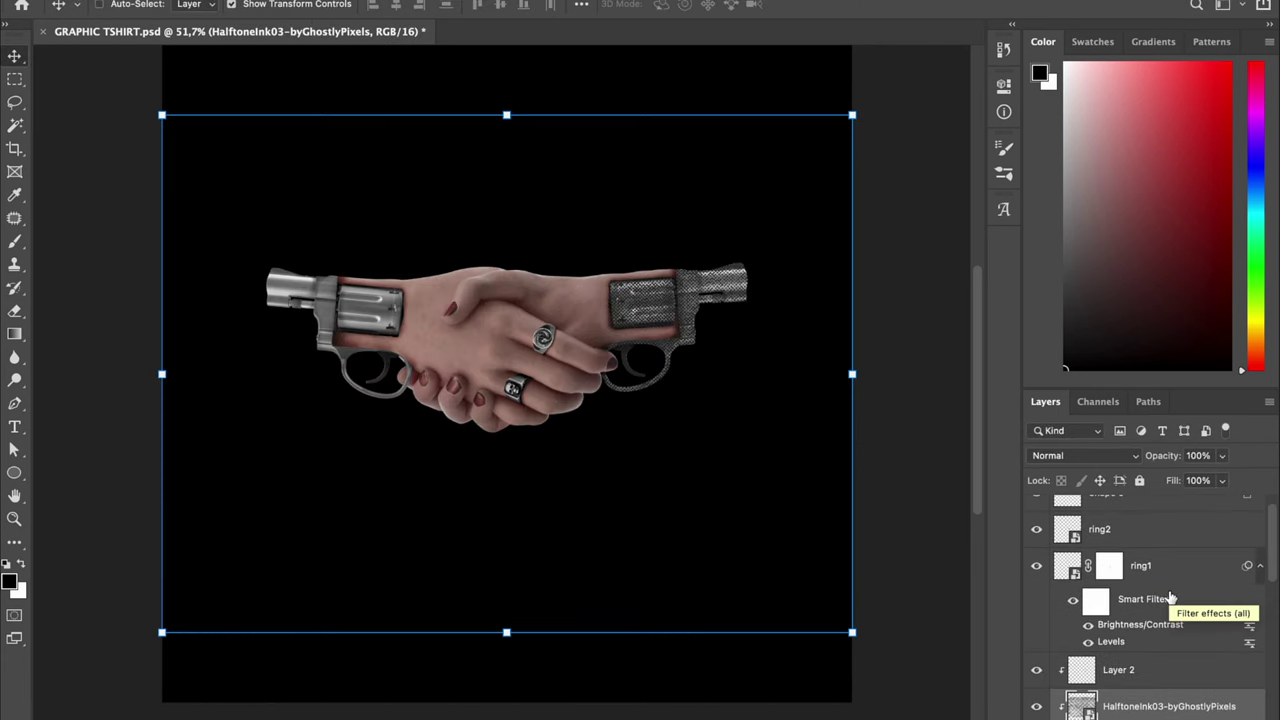
left_click_drag(161, 632, 545, 515)
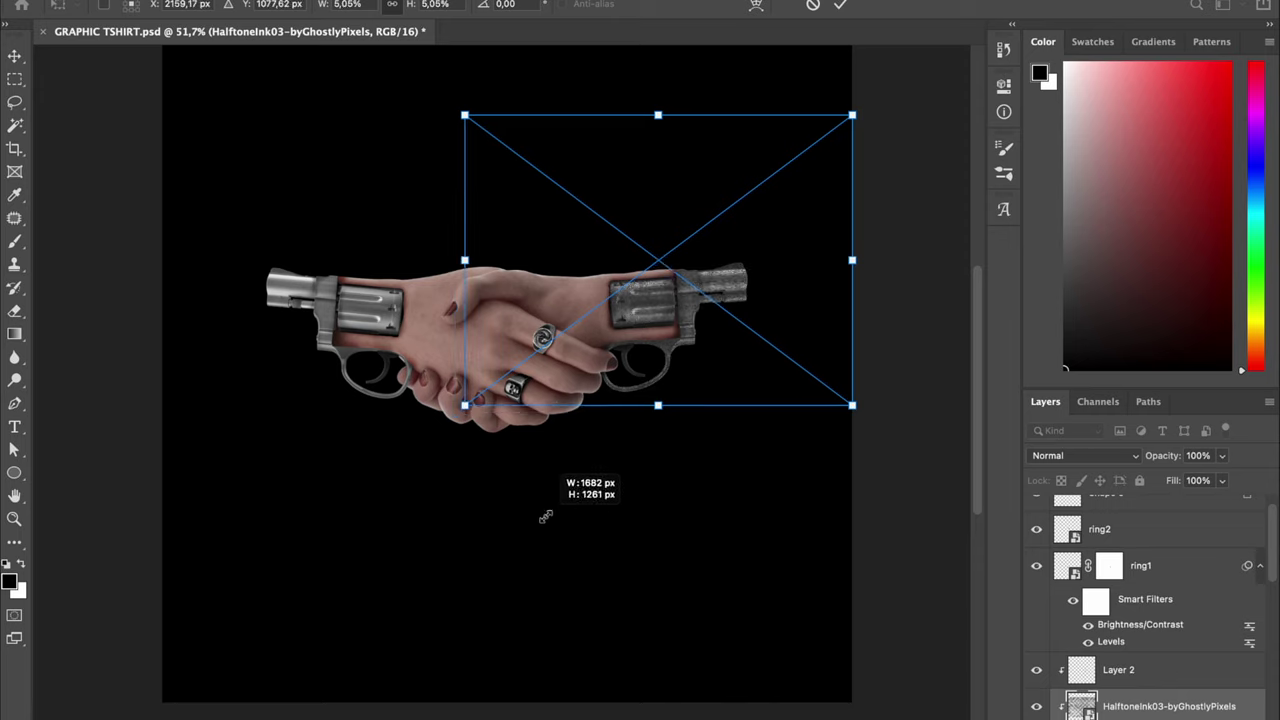
mouse_move(852, 115)
left_mouse_down()
mouse_move(786, 171)
mouse_move(766, 157)
left_mouse_up()
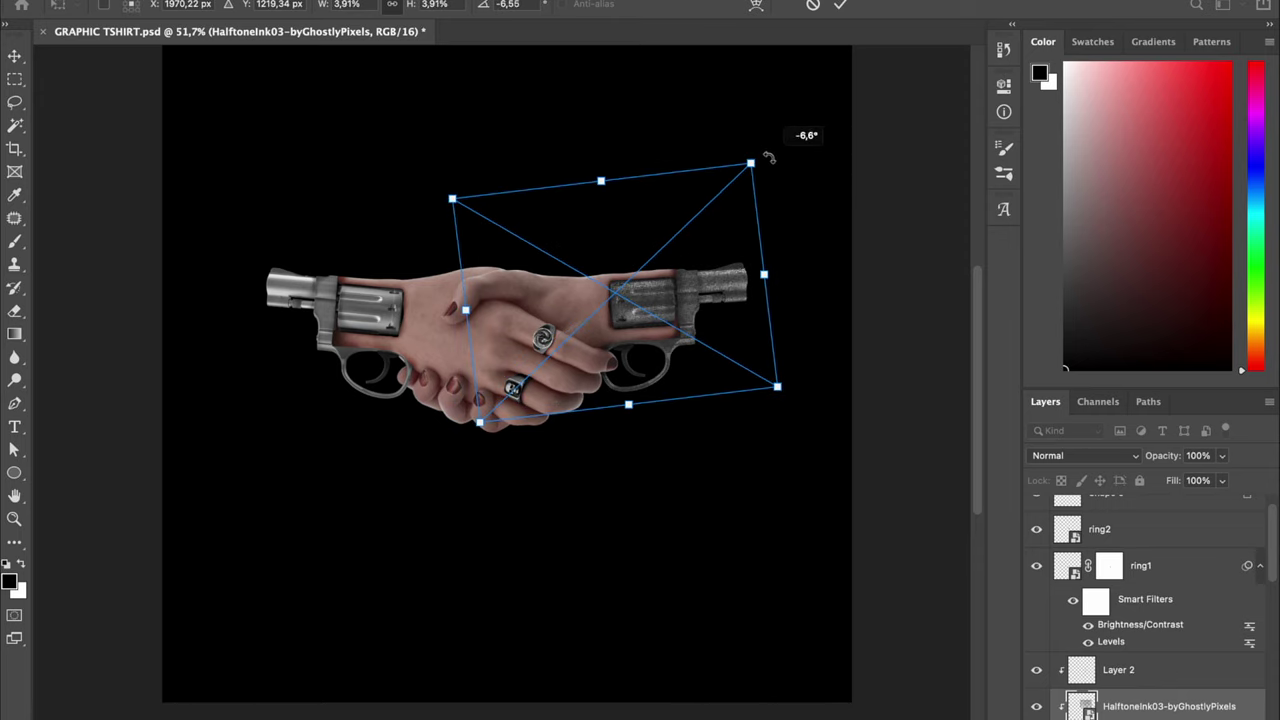
left_click_drag(660, 285, 718, 312)
left_click_drag(780, 179, 751, 210)
left_click_drag(529, 330, 567, 329)
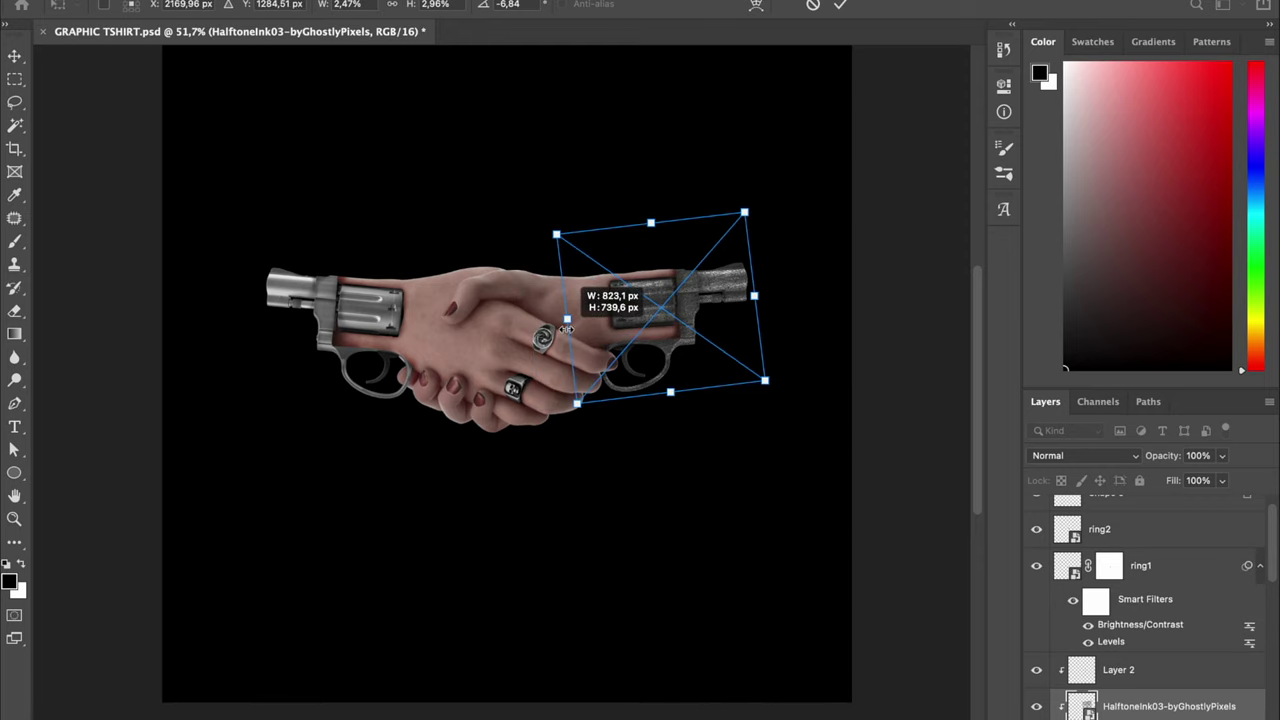
left_click_drag(641, 240, 654, 249)
key("ctrl+plus")
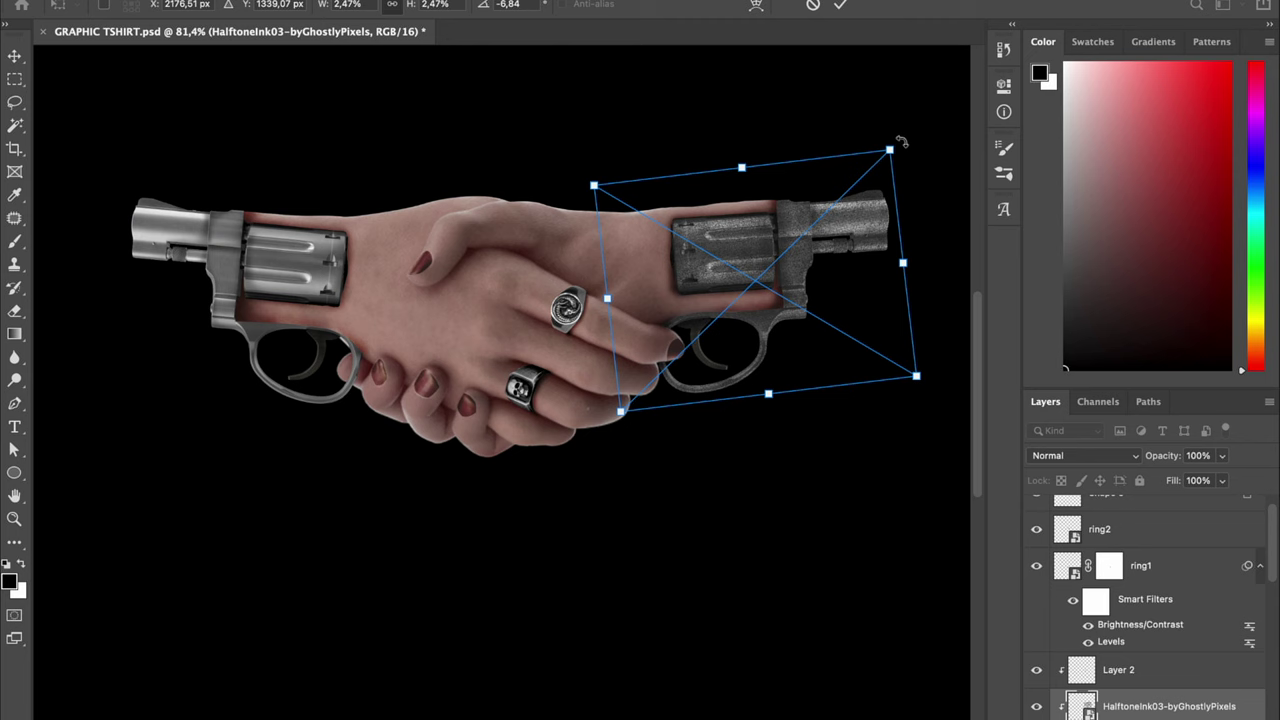
key("Return")
- Set the halftone texture's blend mode to blend softly, then fetch Dirty06 from Finder
key("ctrl+plus")
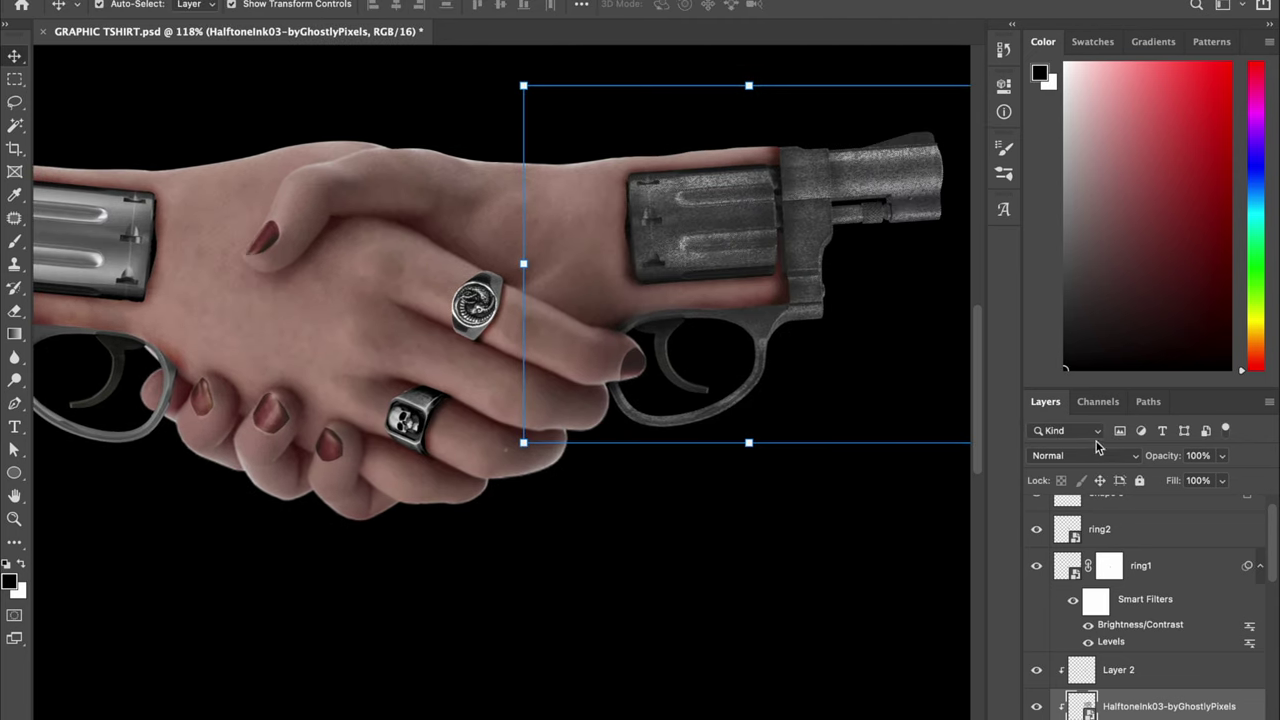
left_click(1090, 455)
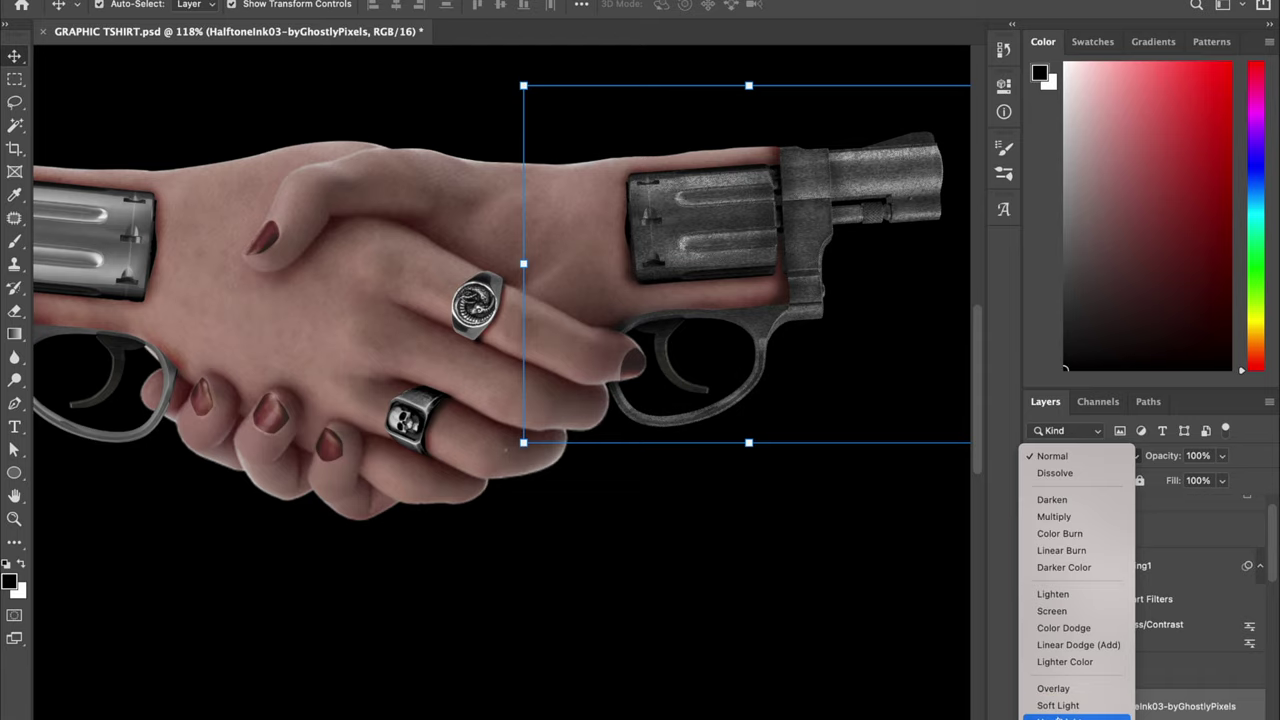
left_click(1058, 705)
scroll(764, 182, "up", 5)
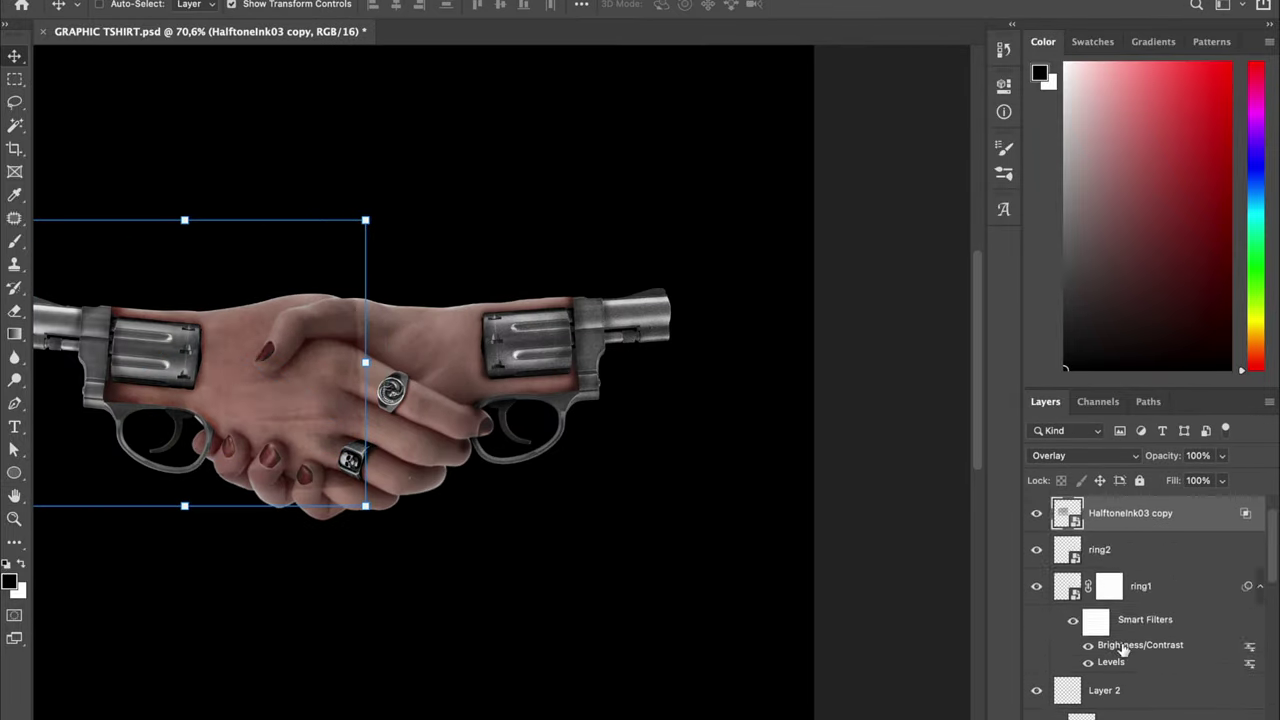
left_click(300, 705)
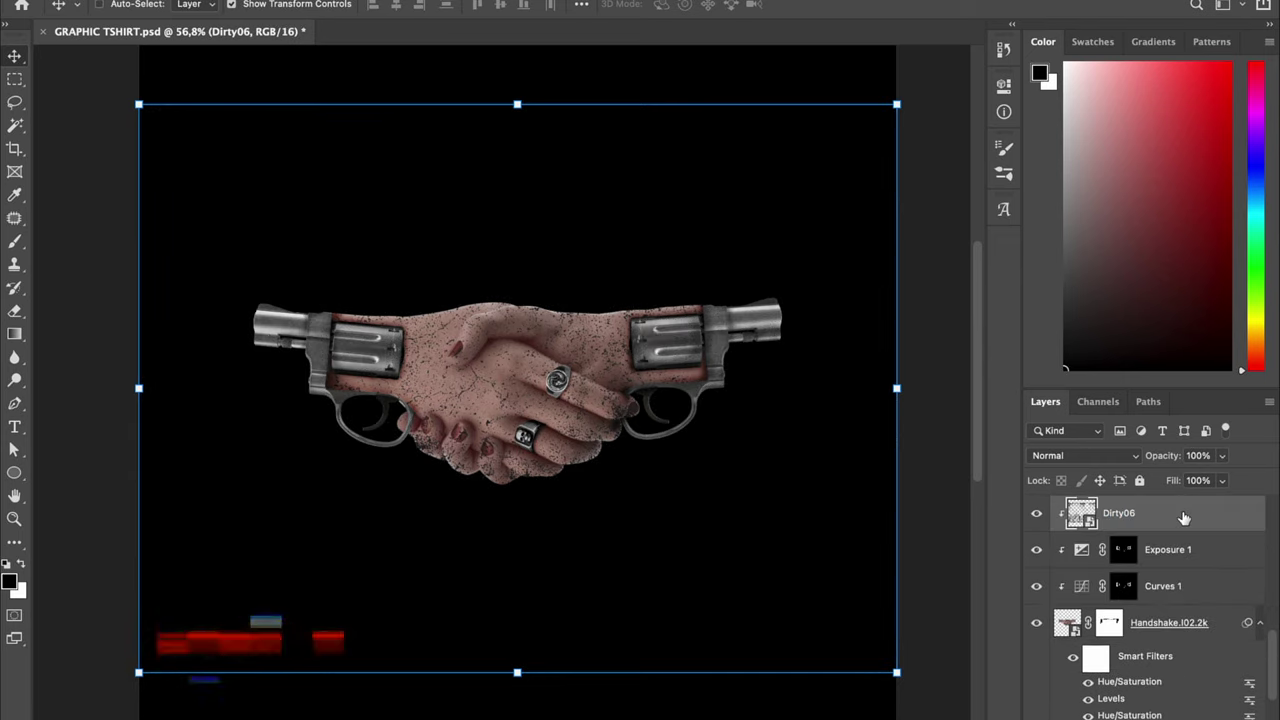
- Move Dirty06 below Curves 1, set Soft Light, clip and fit it
left_click_drag(1183, 517, 1150, 600)
left_click(1085, 455)
left_click(1055, 703)
key("ctrl+t")
key("ctrl+0")
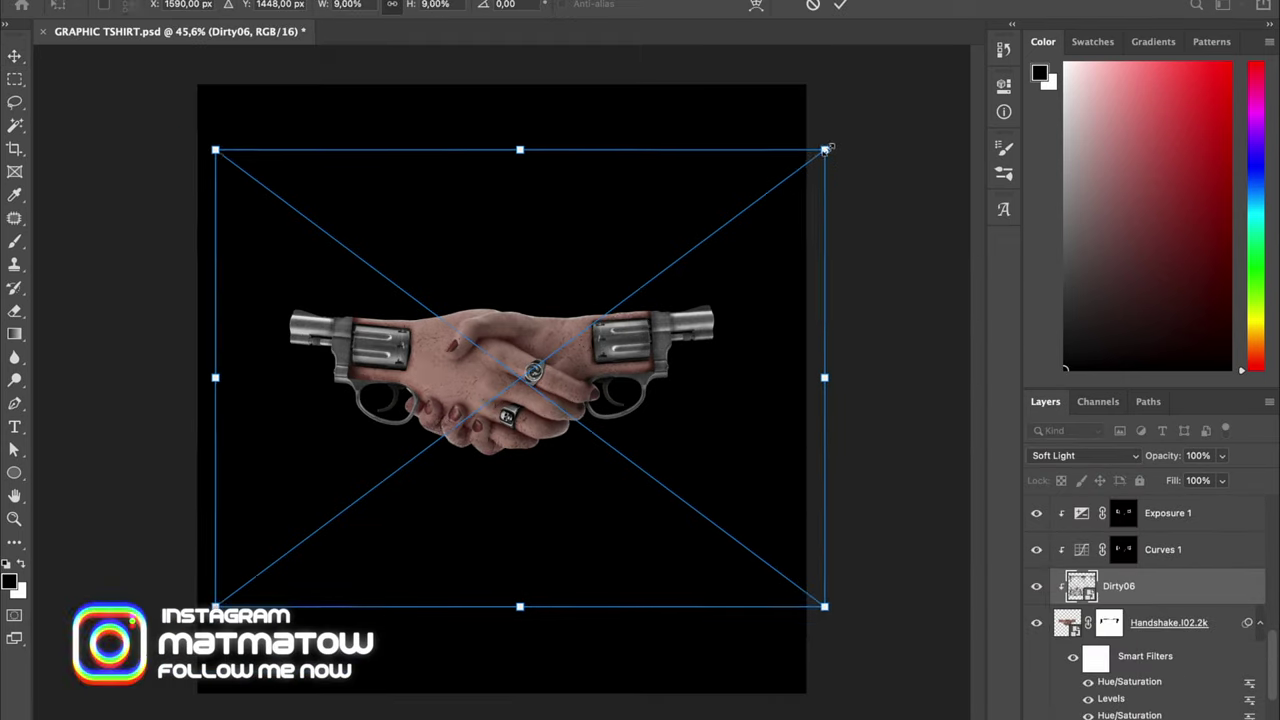
key("Return")
- Adjust Dirty06's Blend If, add a layer mask and paint it black
left_click_drag(930, 486, 964, 472)
key("Return")
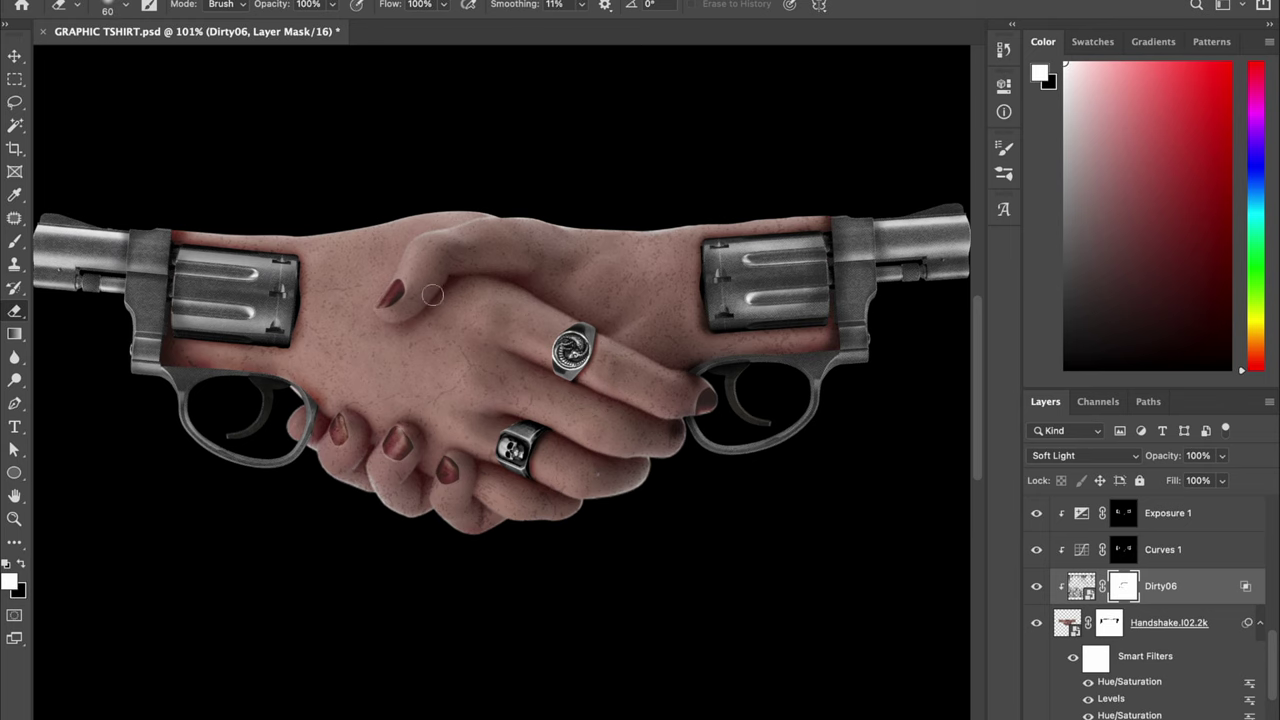
key("x")
scroll(500, 400, "up", 1)
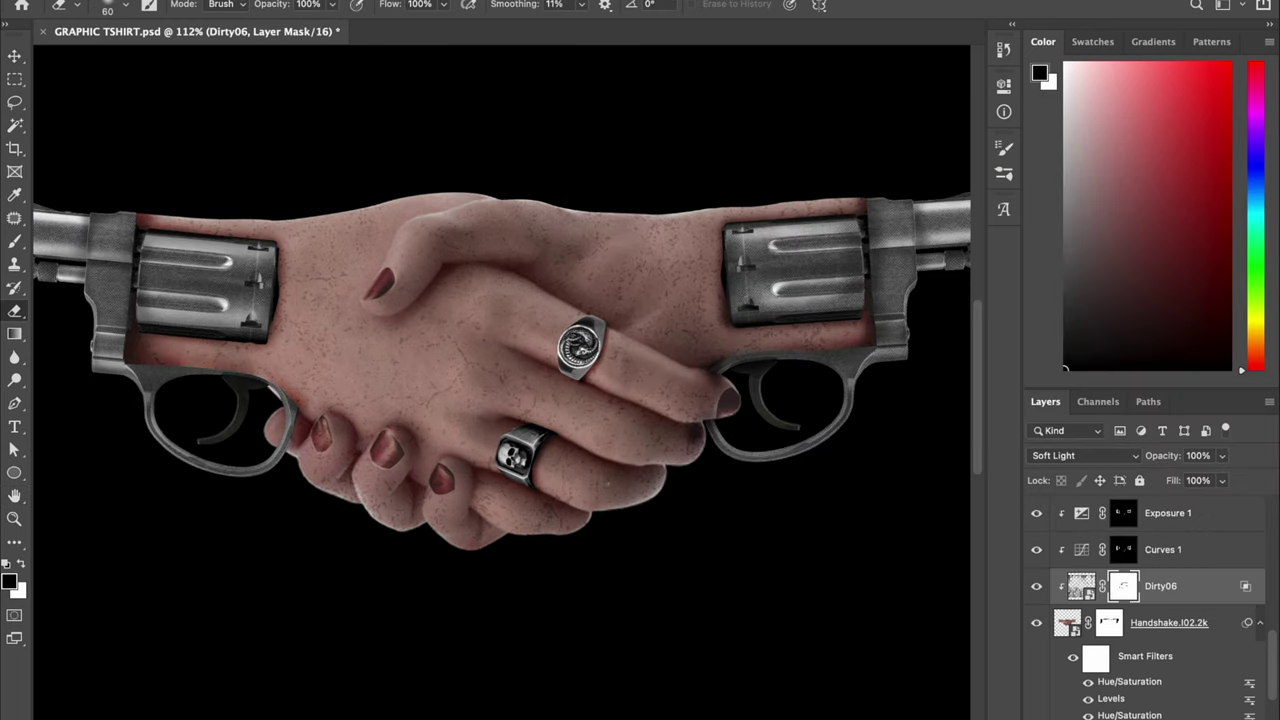
key("ctrl+0")
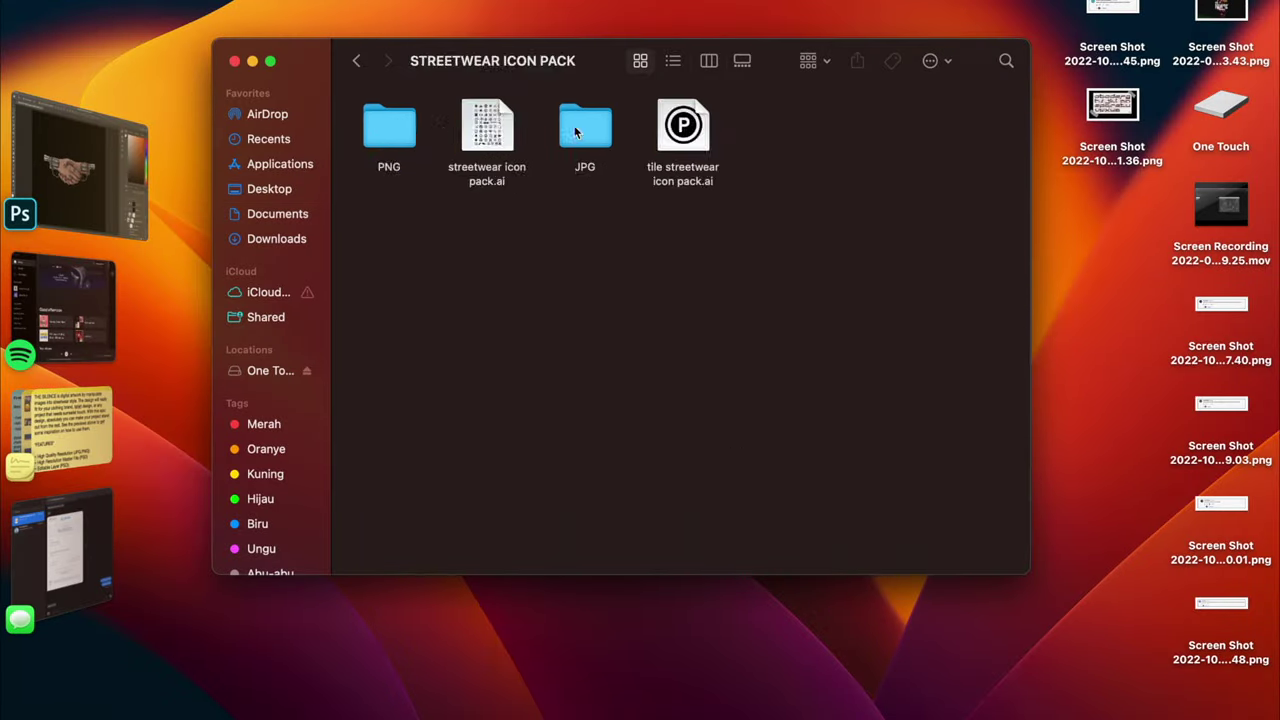
- Drag a barcode icon from the STREETWEAR ICON PACK folder into the design
left_click_drag(574, 125, 407, 382)
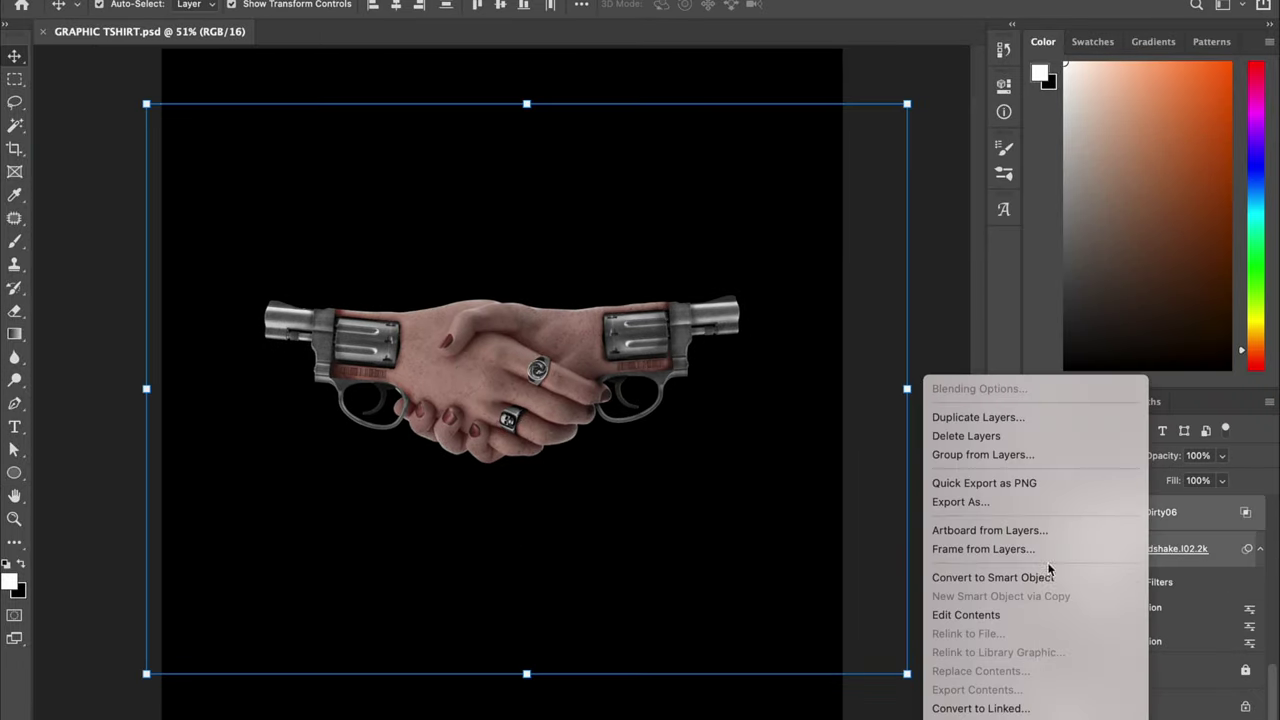
- Apply the Camera Raw Filter to the design smart object
left_click(420, 2)
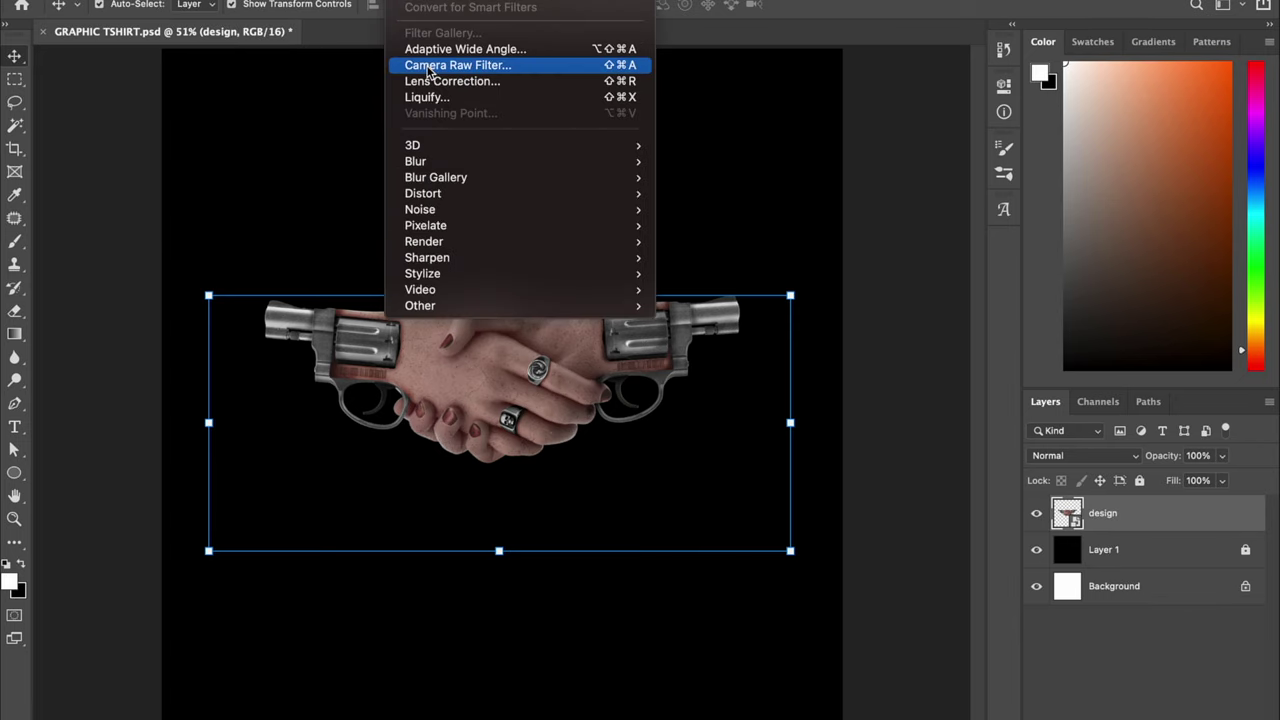
left_click(746, 309)
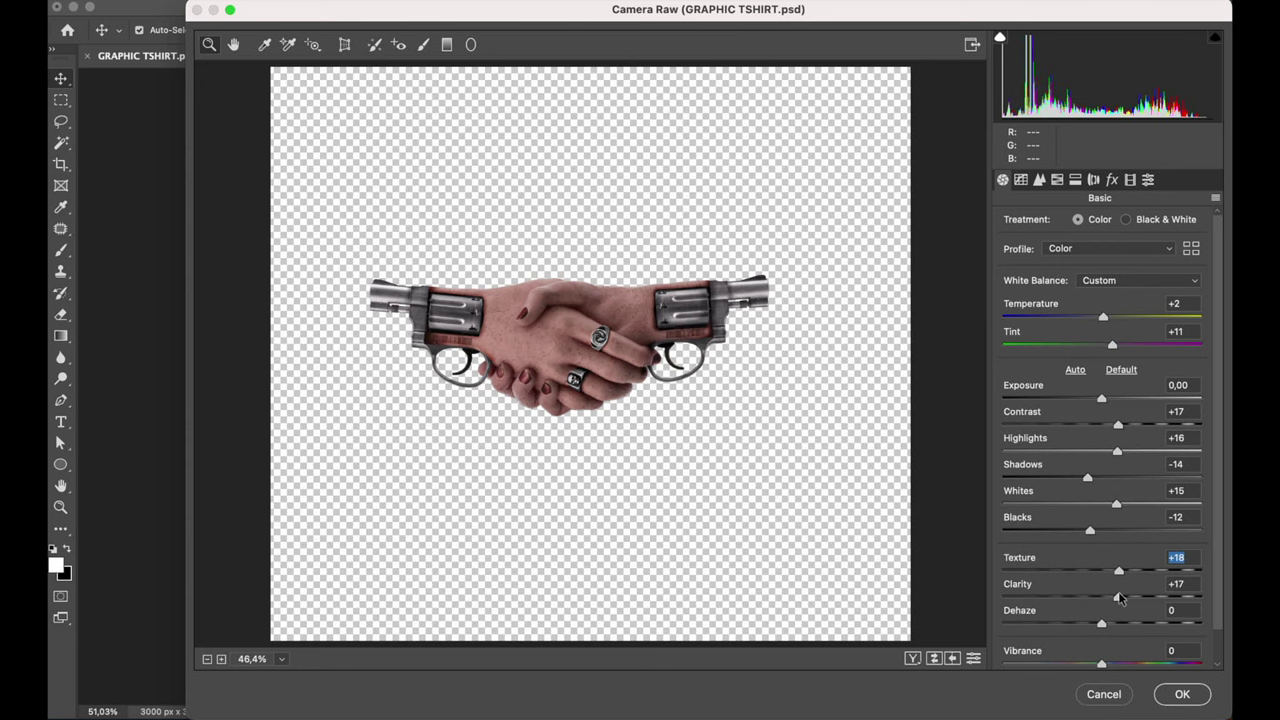
- Raise Dehaze in Camera Raw and commit the filter on the design layer
left_click_drag(1096, 626, 1118, 625)
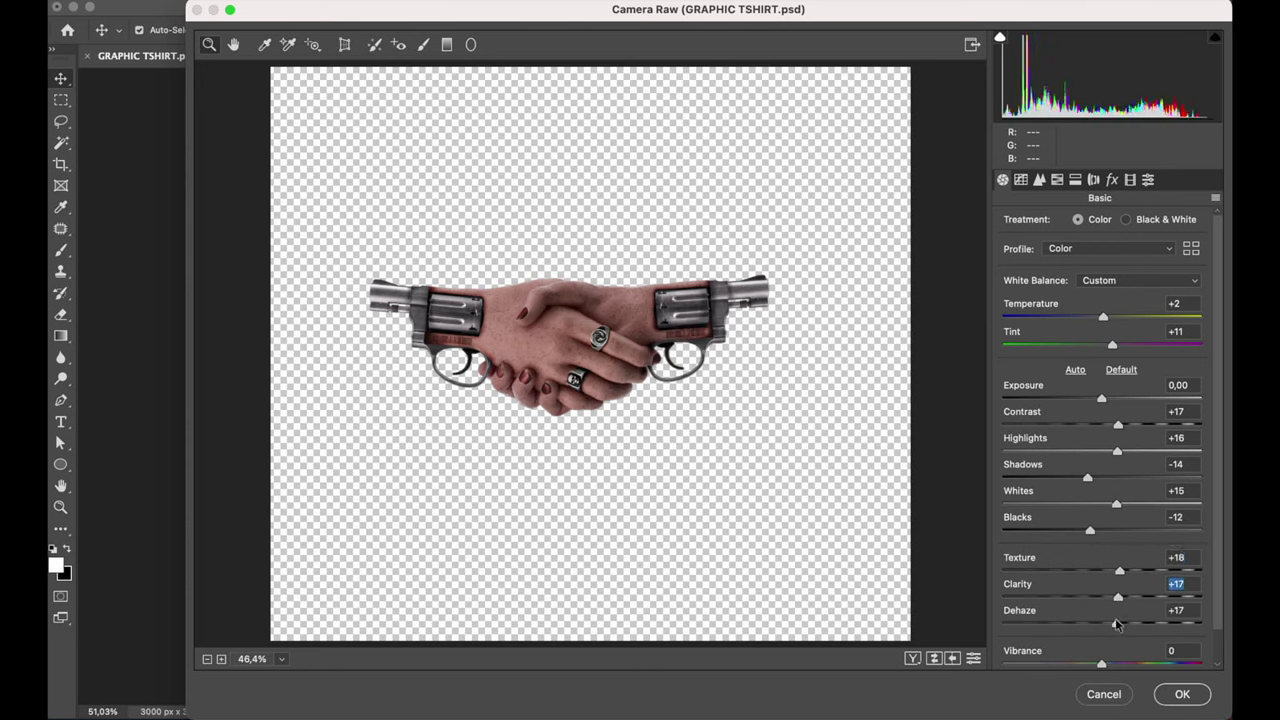
scroll(1118, 582, "down", 1)
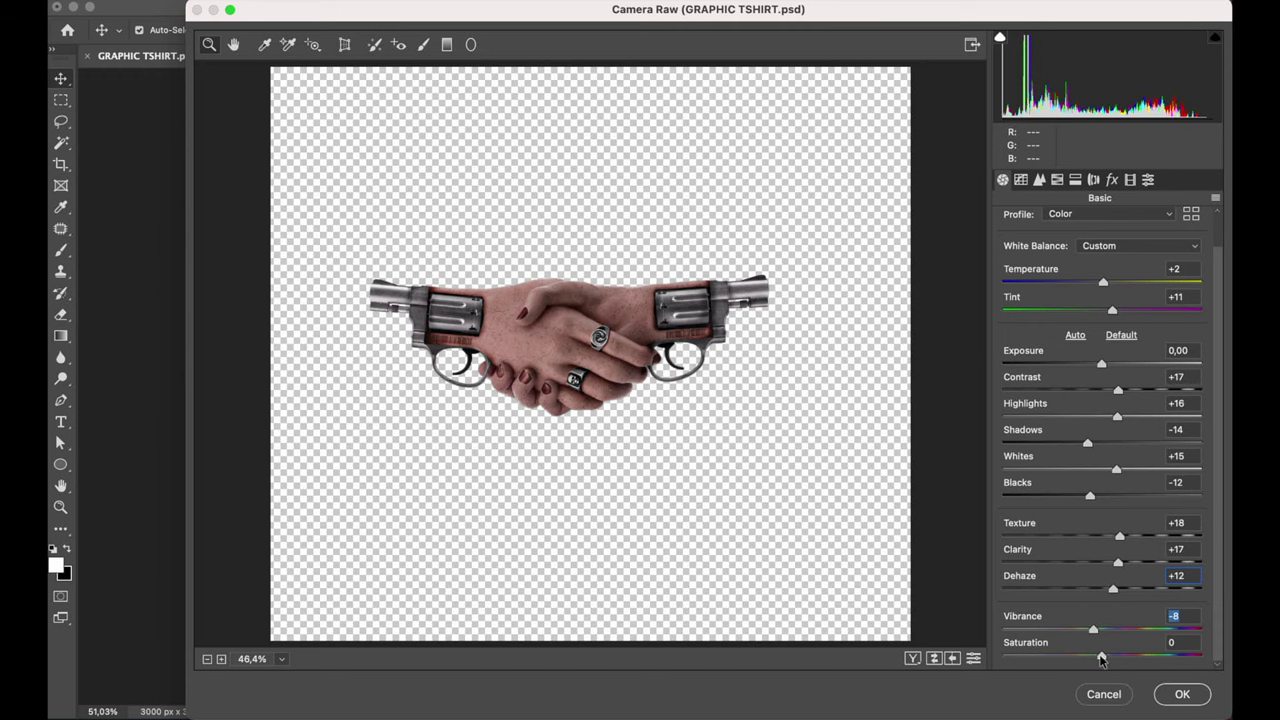
left_click(1166, 697)
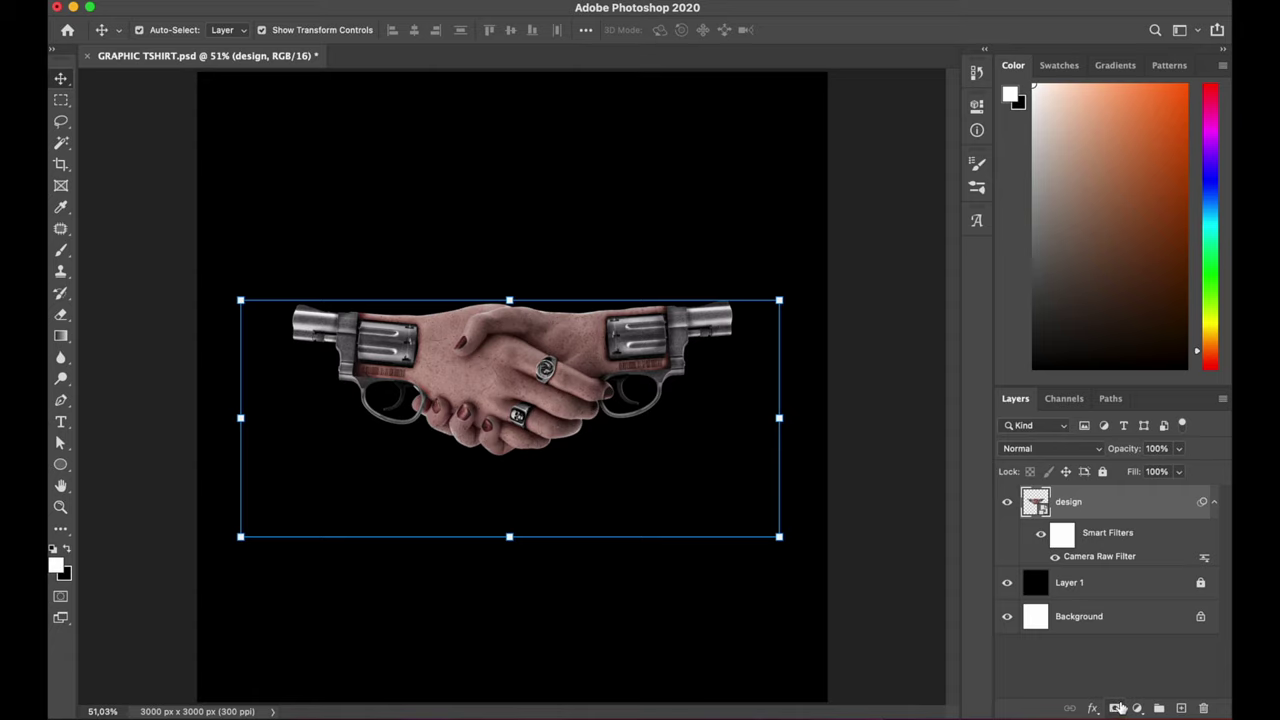
- Add a Gradient Map adjustment over the design using a Reds gradient preset
left_click(1117, 707)
left_click(1157, 654)
left_click(830, 160)
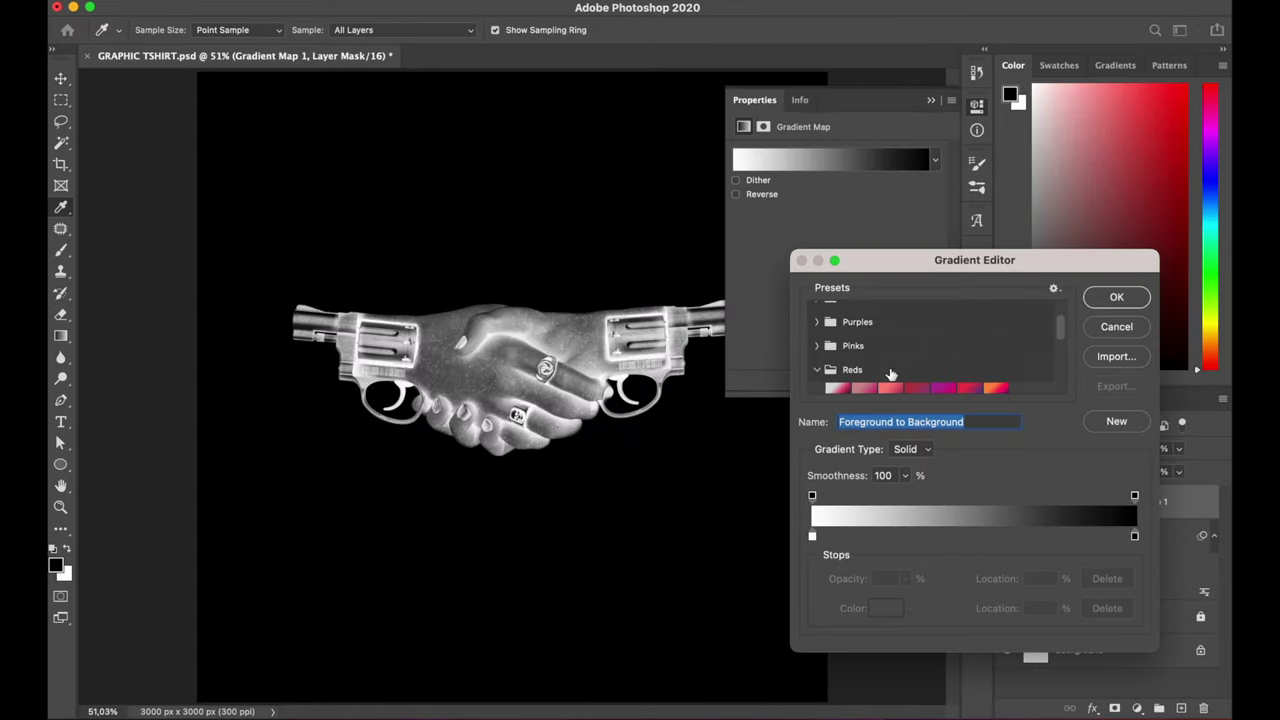
left_click(969, 388)
- Recolour the gradient stops, shifting the red stop left and adding a white stop
double_click(1102, 536)
left_click(1097, 251)
left_click(1103, 535)
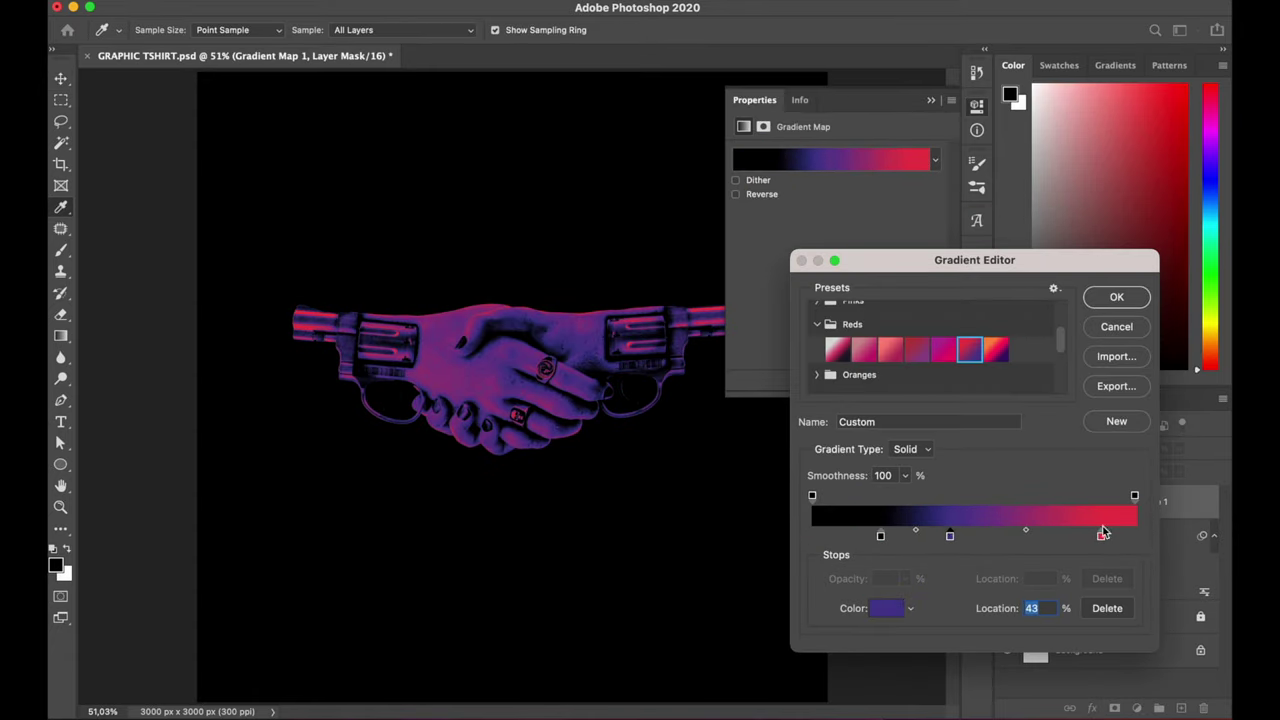
left_click_drag(1103, 535, 1038, 535)
double_click(1117, 535)
left_click(1097, 251)
left_click_drag(949, 536, 936, 536)
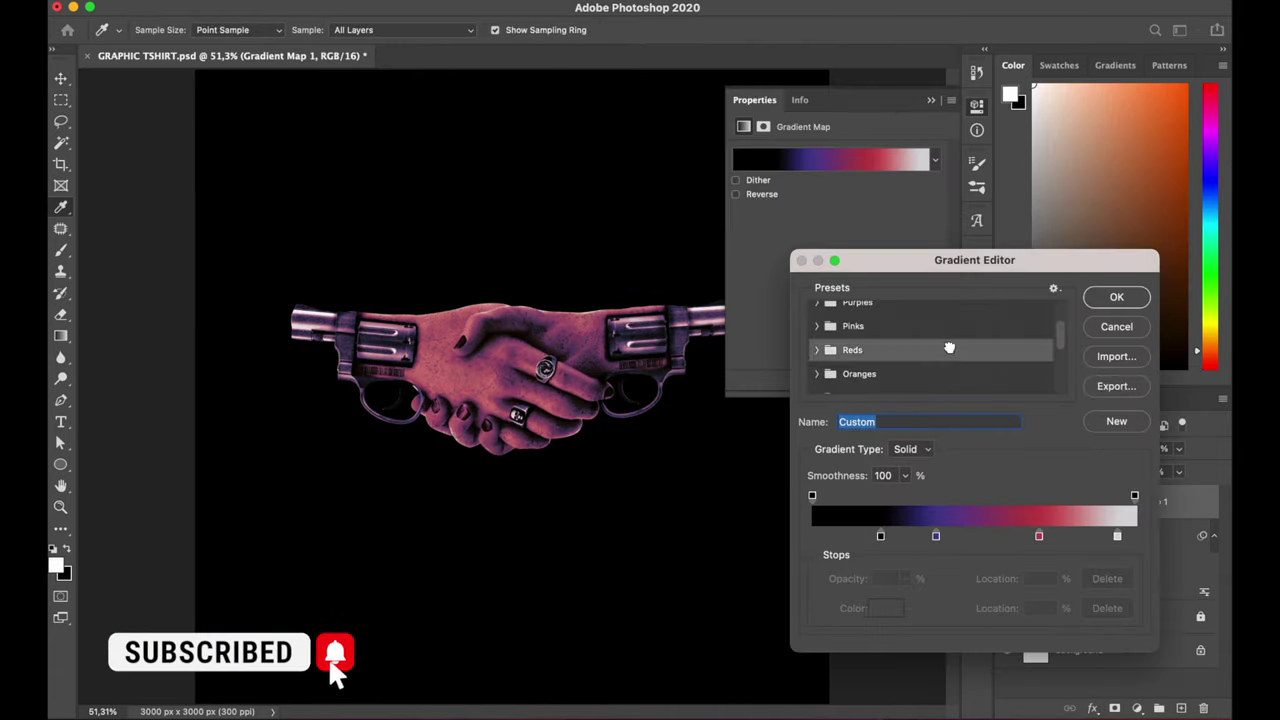
- Switch to the black-pink-orange-purple Reds preset and select its orange stop
left_click(949, 347)
left_click(916, 537)
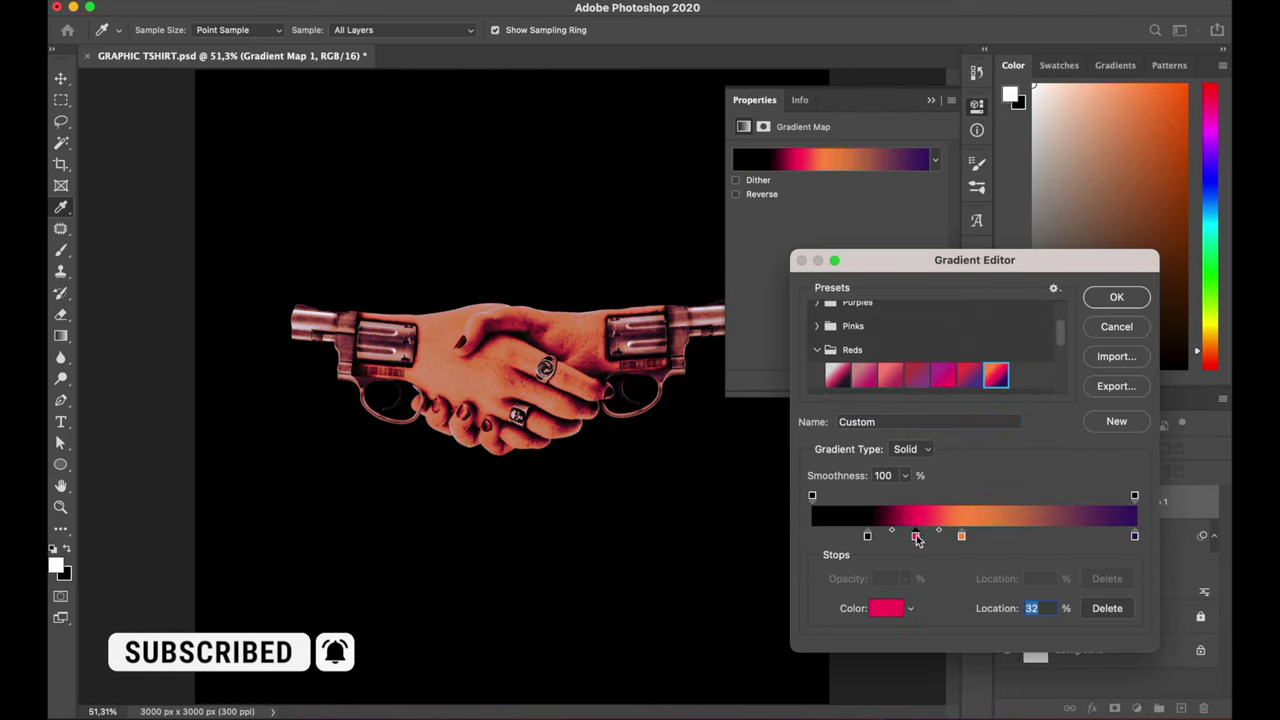
left_click(1061, 537)
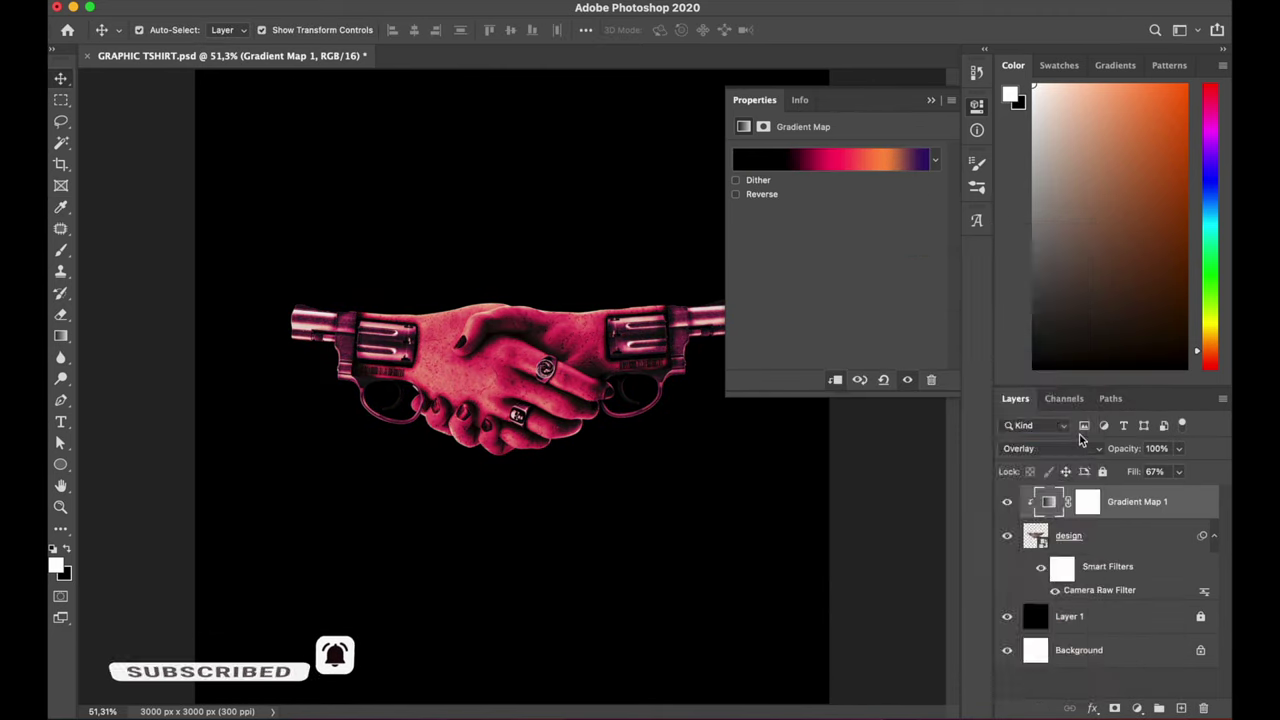
- Lower the gradient map's fill, set Soft Light blending, and add an orange stop
left_click_drag(1178, 471, 1152, 496)
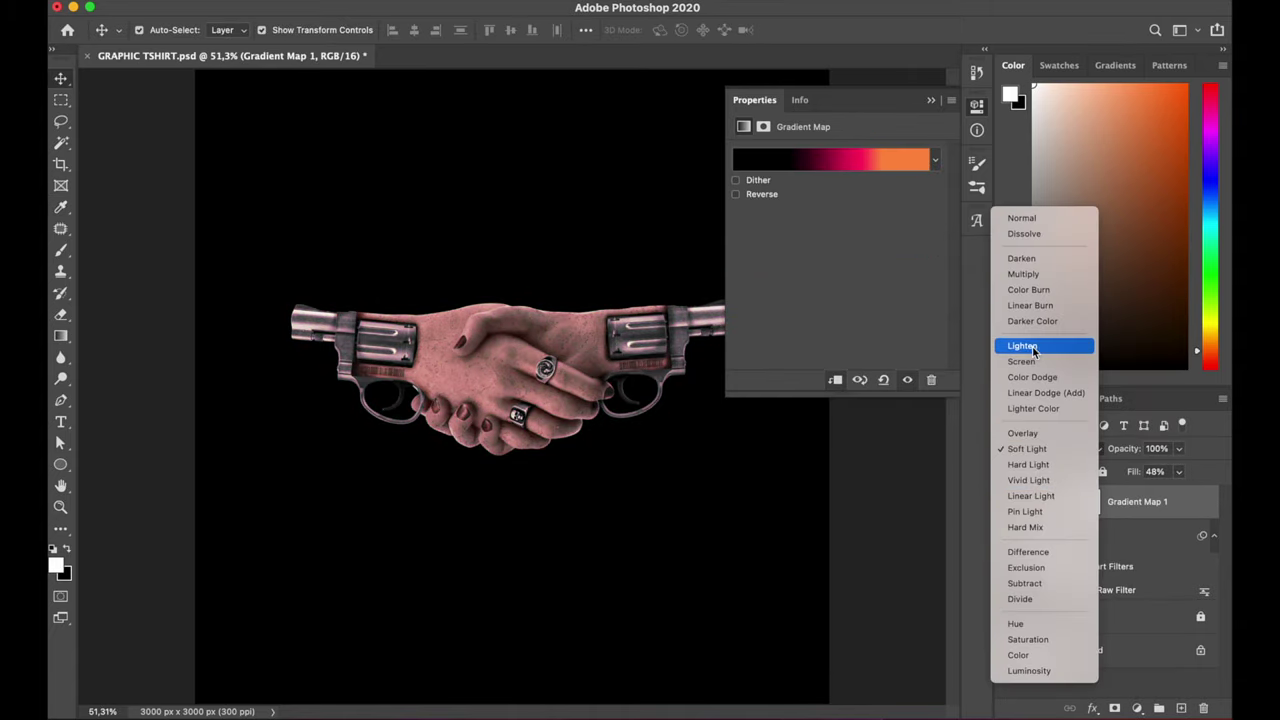
left_click(1033, 346)
left_click(1040, 448)
left_click(1030, 553)
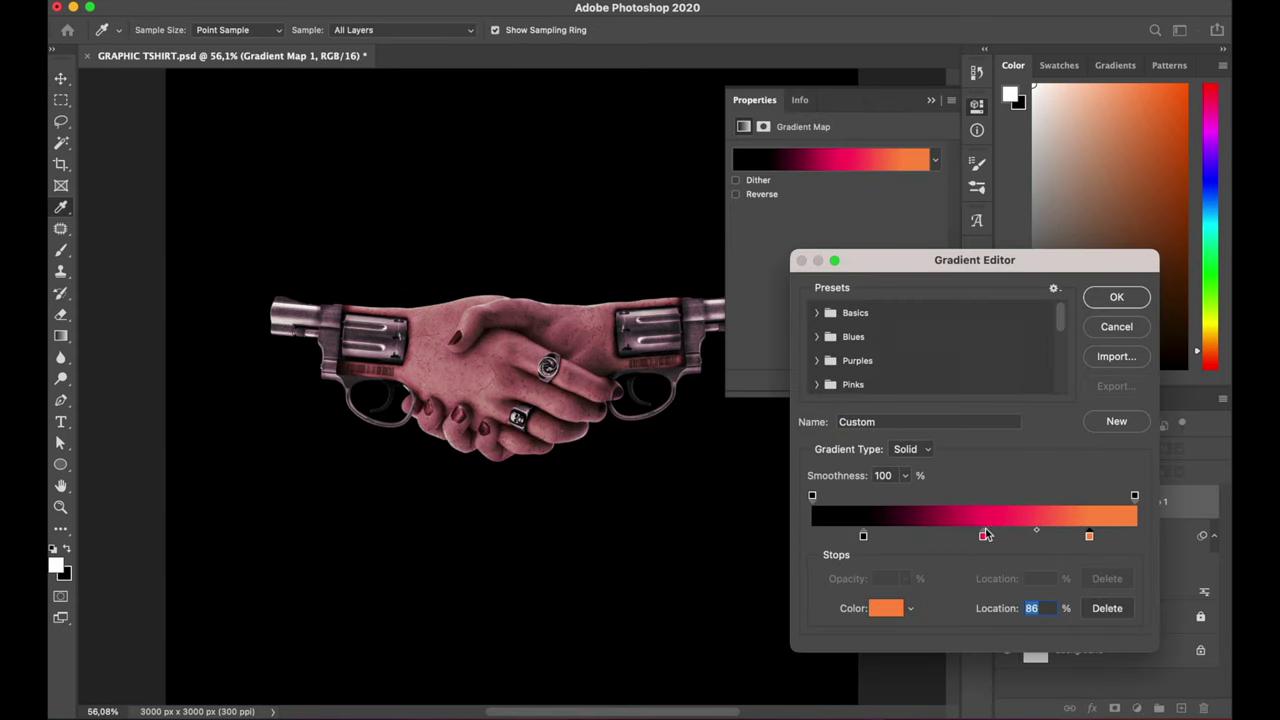
left_click(1026, 538)
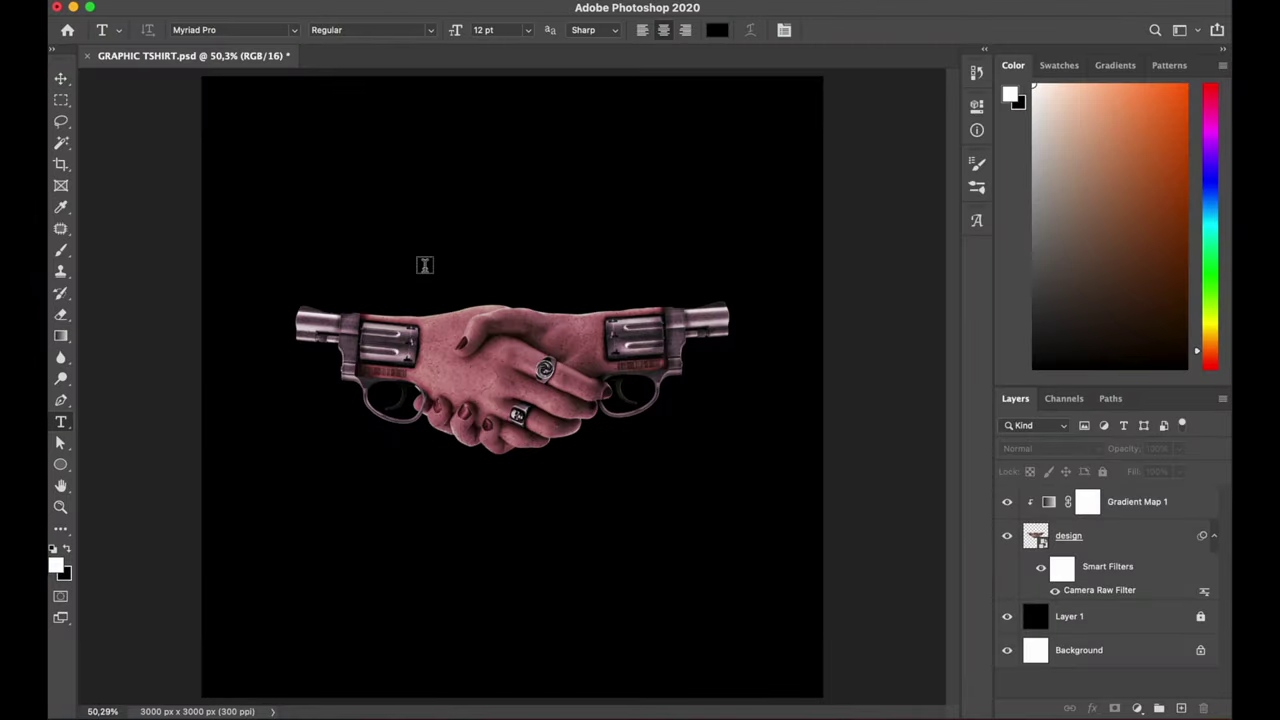
- Create the HOT title text layer above the handshake in a chosen font
left_click(424, 265)
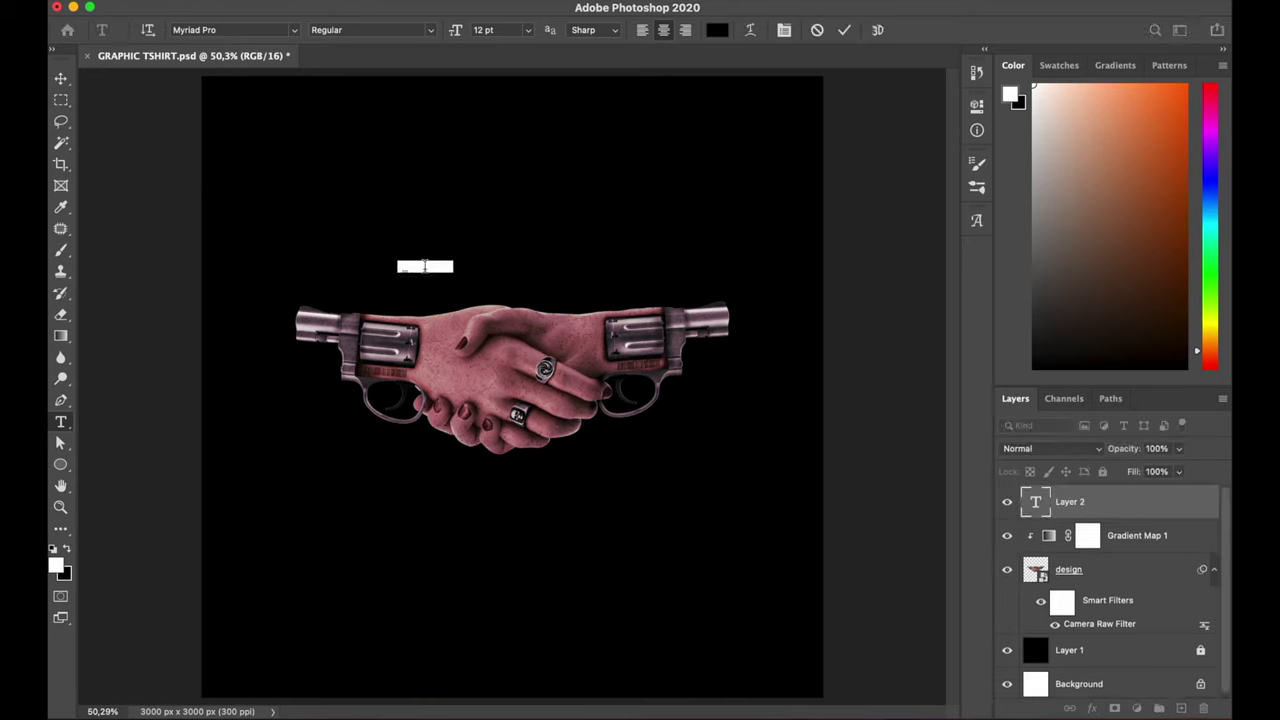
left_click(295, 30)
left_click(60, 80)
type("HOT")
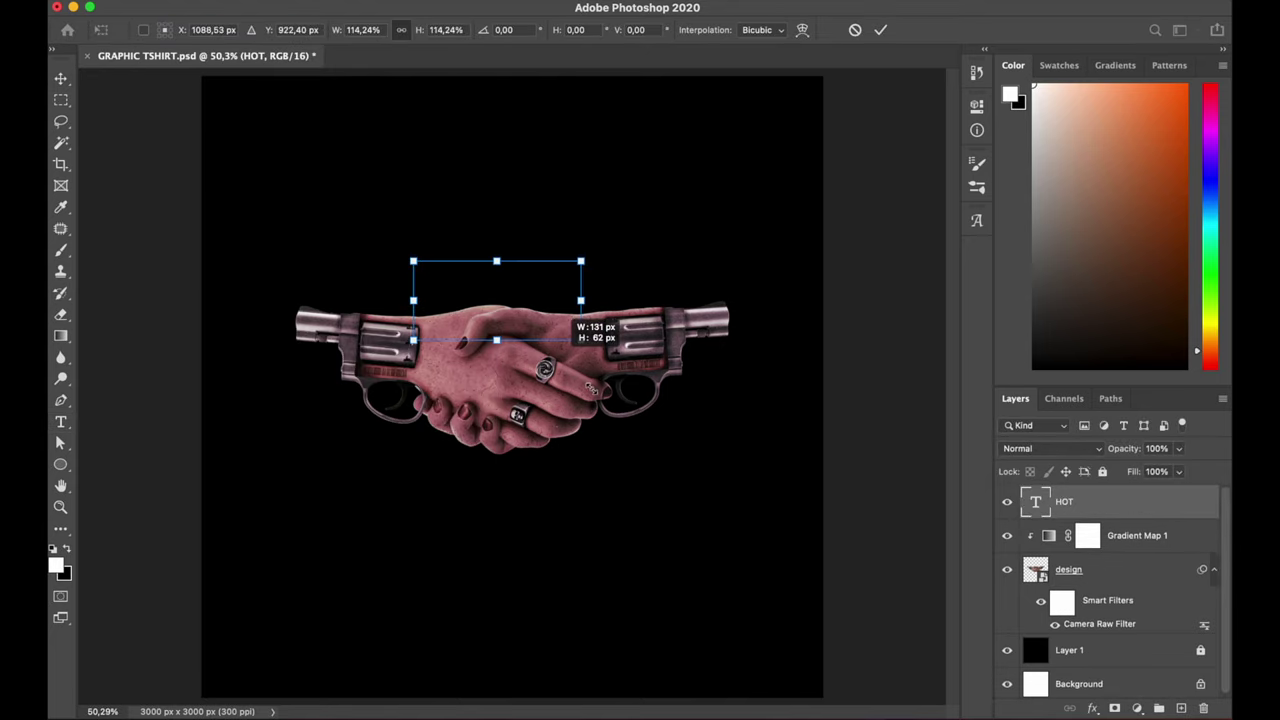
key("Return")
- Fill HOT with dark red and move it below the design layer
left_click(66, 548)
left_click(57, 566)
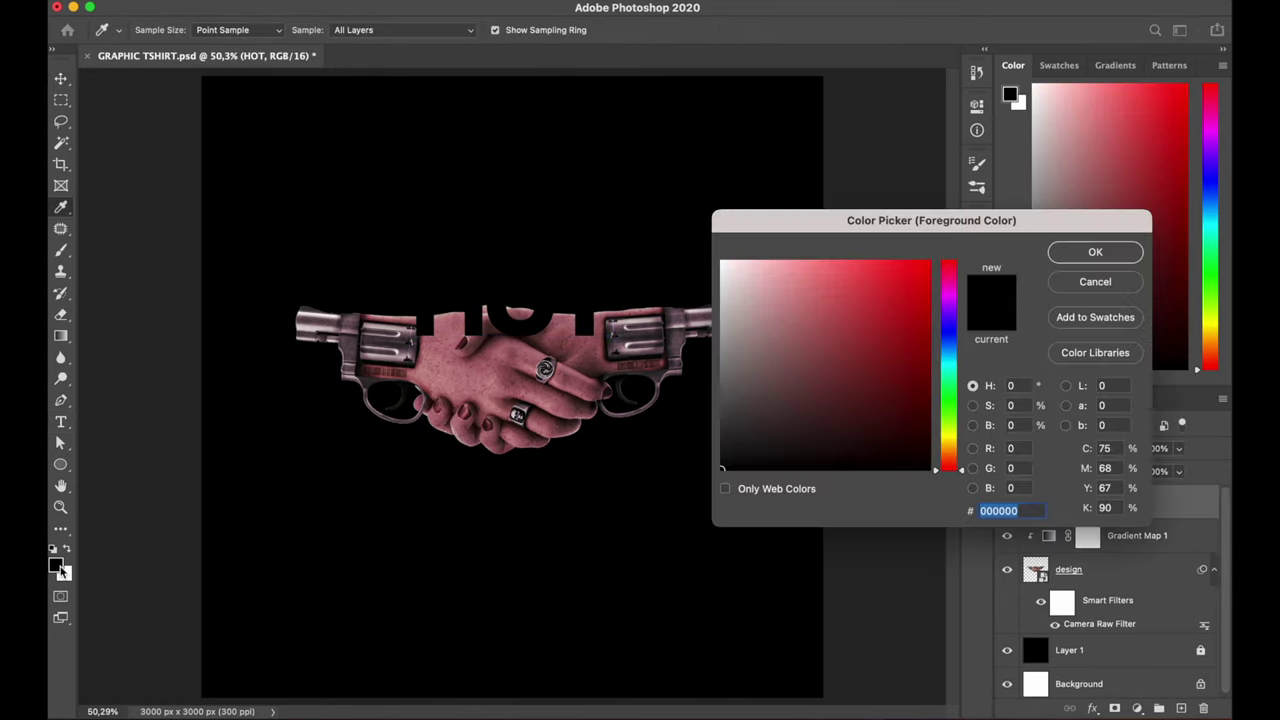
left_click(1093, 252)
key("alt+BackSpace")
key("ctrl+bracketleft")
key("ctrl+bracketleft")
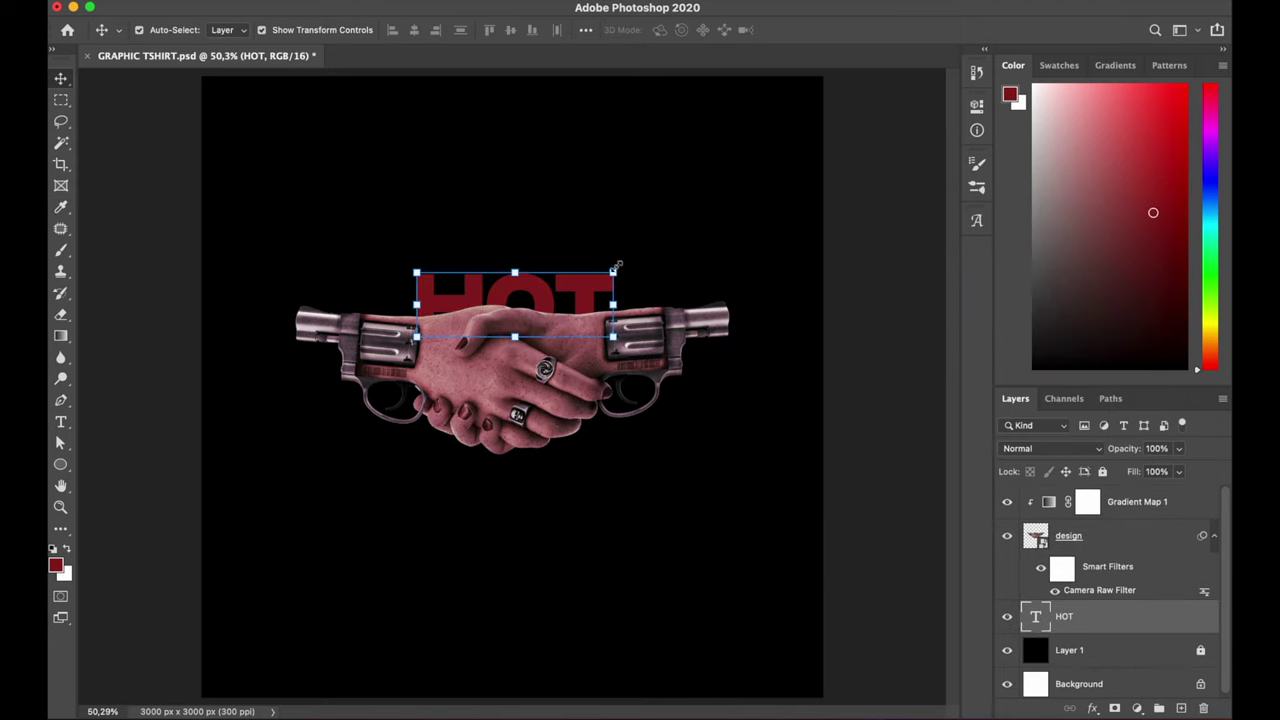
- Enlarge HOT behind the hands, then duplicate it as the DEAL title and select it
left_click_drag(614, 268, 634, 206)
mouse_move(549, 251)
left_mouse_down()
mouse_move(535, 273)
mouse_move(537, 434)
left_mouse_up()
key("Return")
double_click(537, 434)
type("DE")
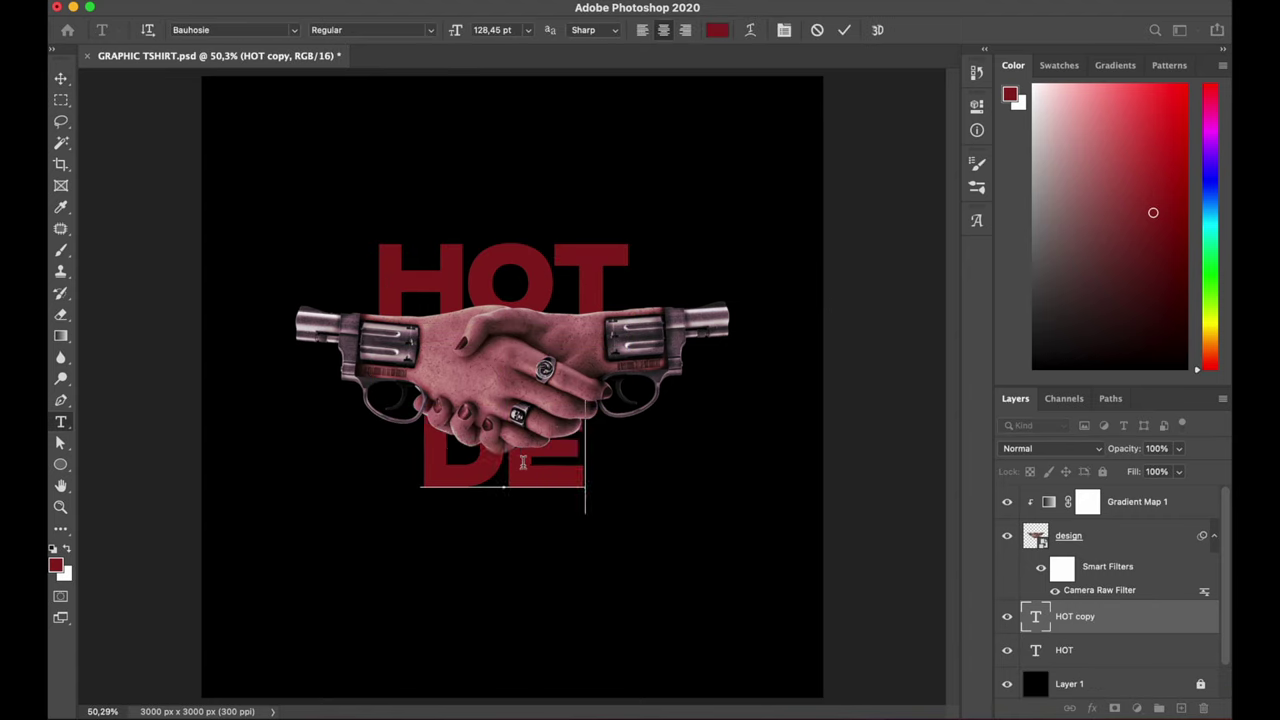
type("AL")
key("ctrl+Return")
key("v")
scroll(847, 325, "down", 2)
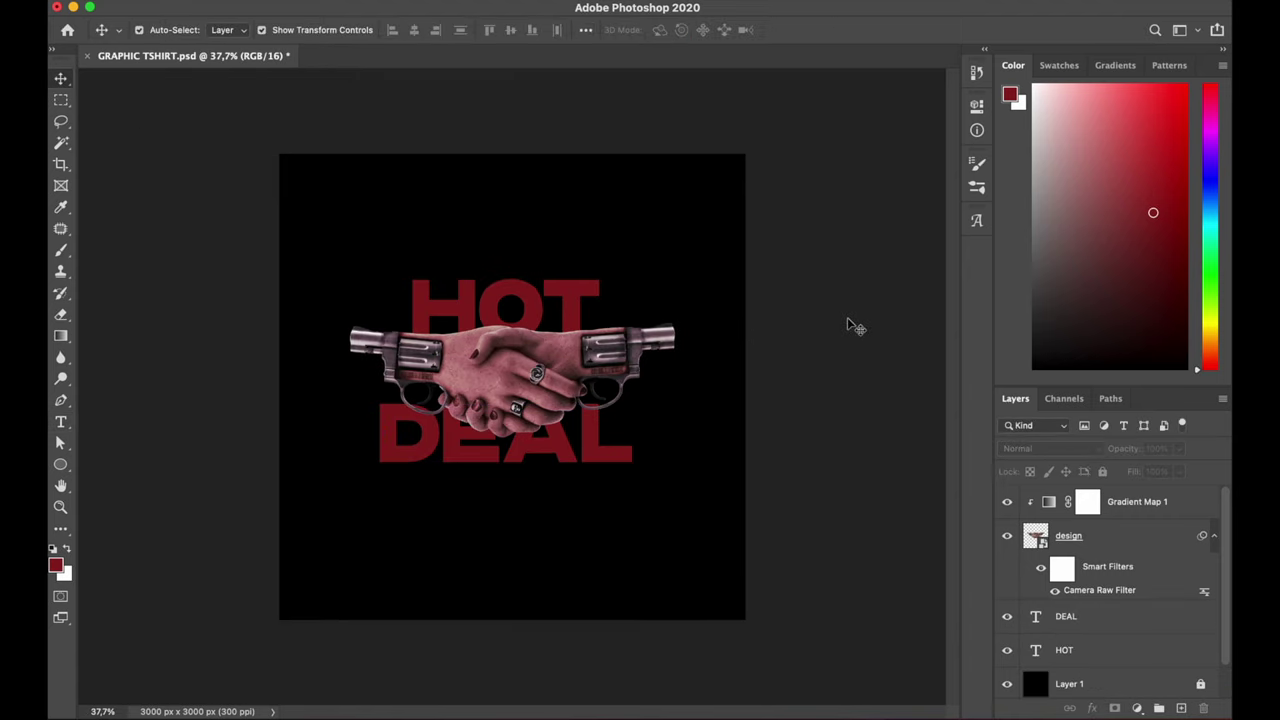
left_click(617, 459)
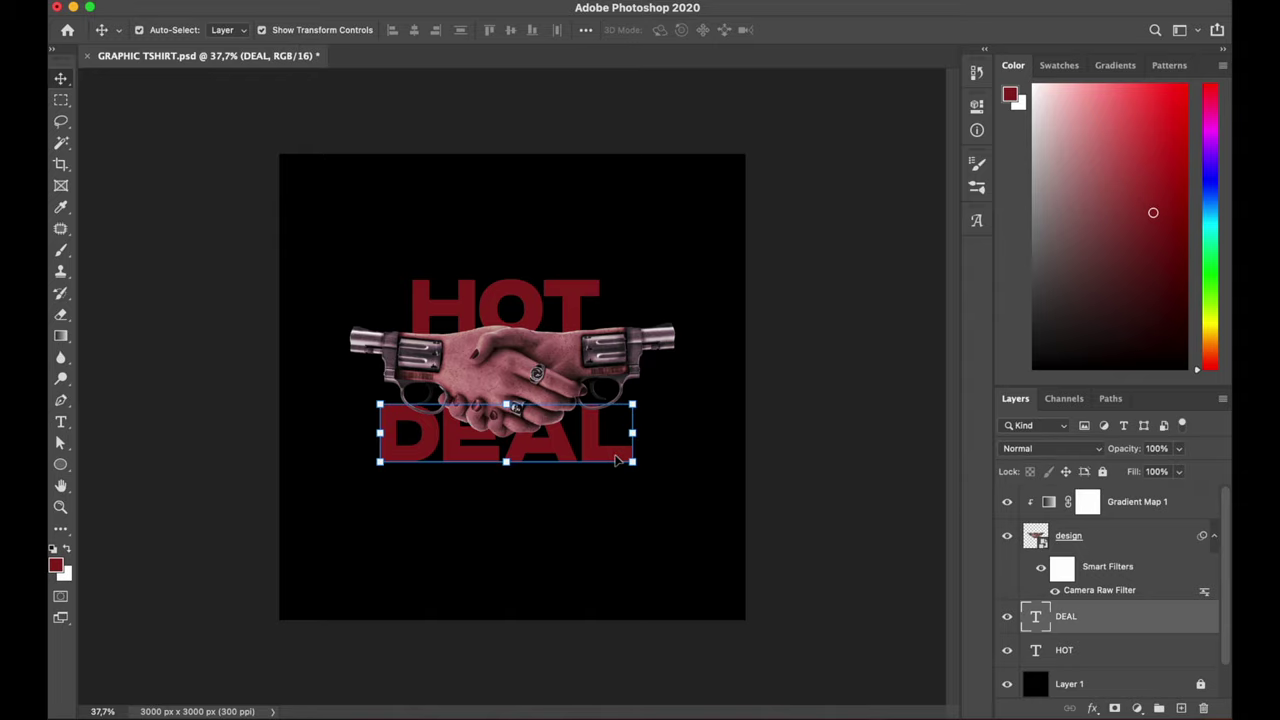
scroll(617, 459, "up", 2)
scroll(617, 459, "up", 1)
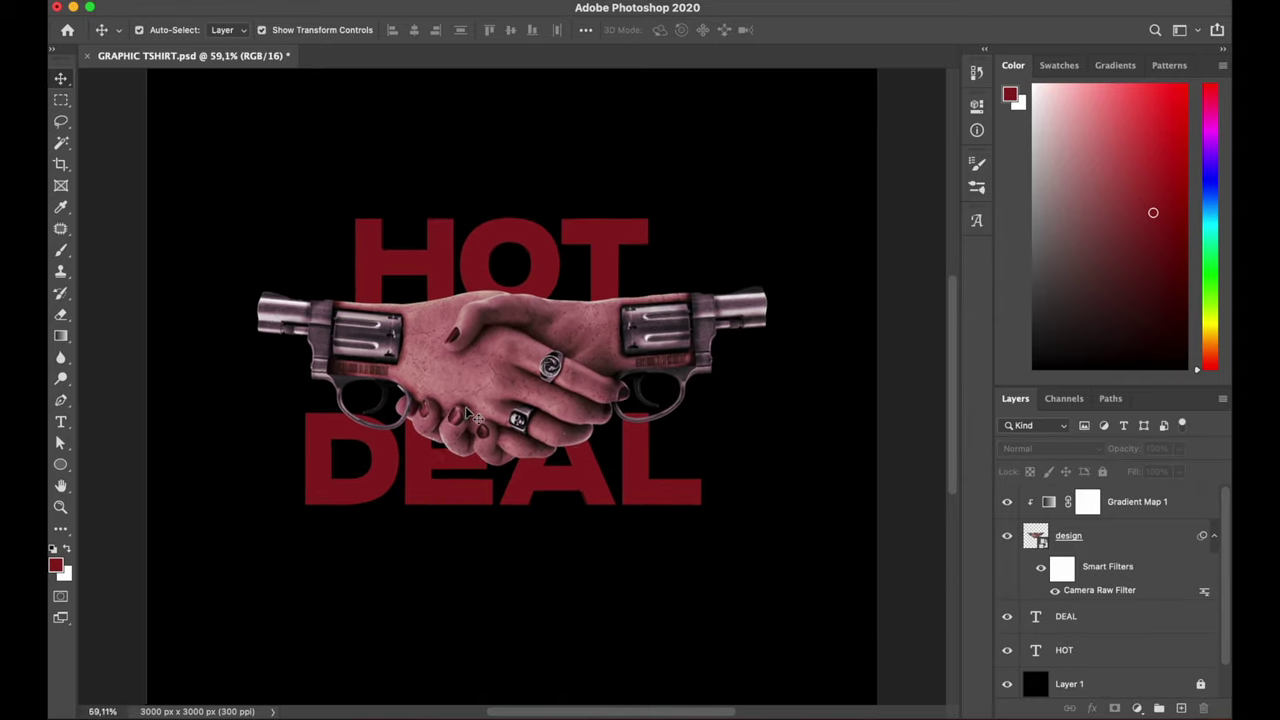
- Locate Dirty08_byGhostlyPixels.png in the ASSET folder
left_click(323, 685)
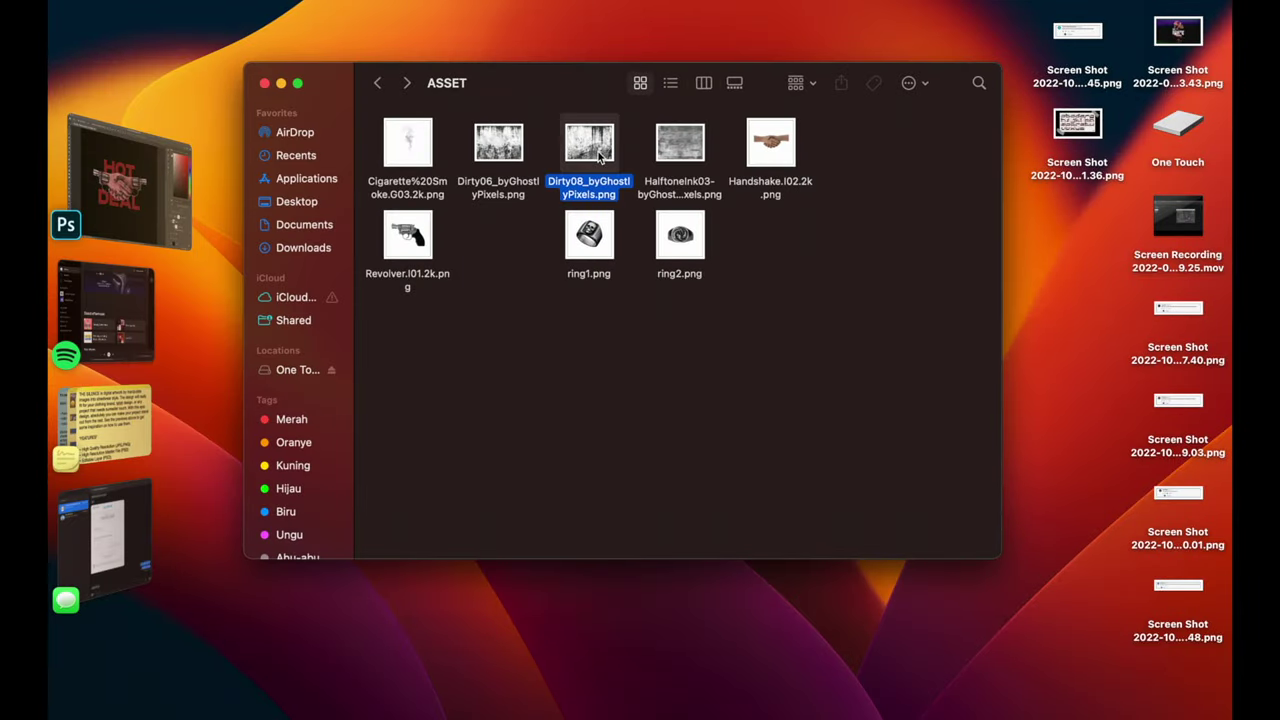
right_click(600, 155)
left_click(620, 253)
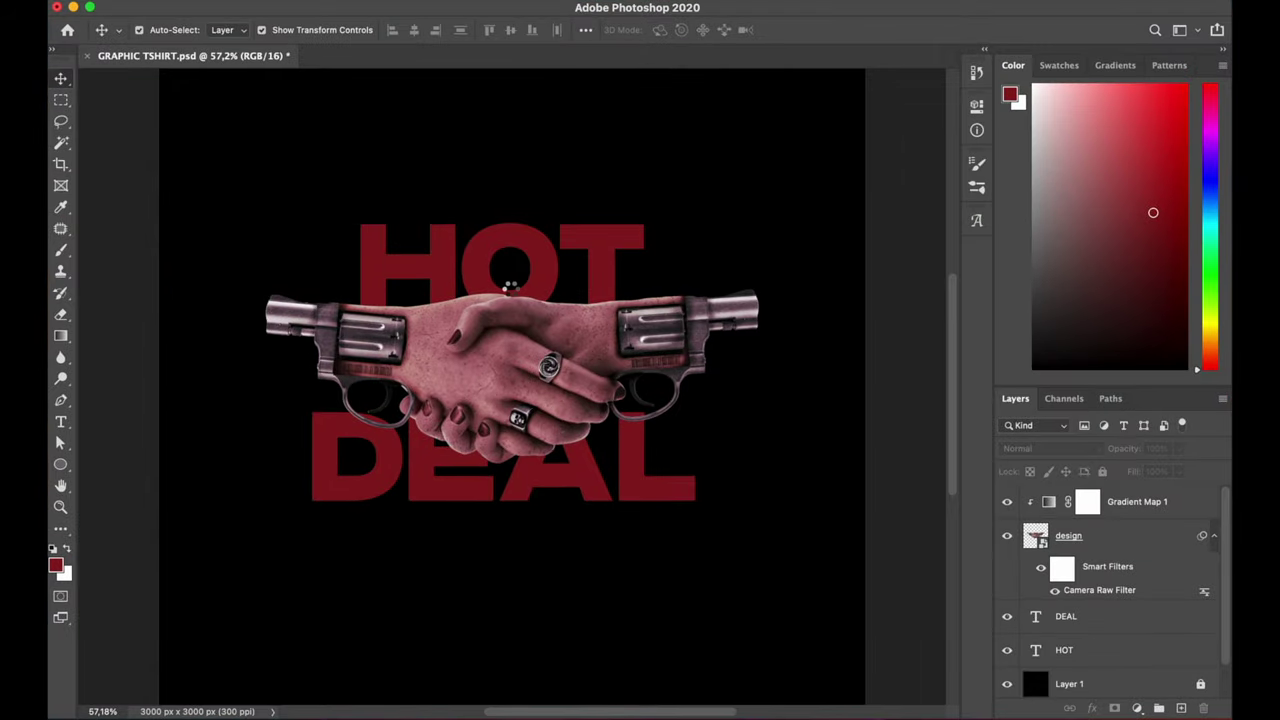
- Place the Dirty08 texture on the canvas and move it beneath the DEAL text
left_click_drag(103, 180, 510, 291)
key("Return")
key("ctrl+bracketleft")
key("ctrl+bracketleft")
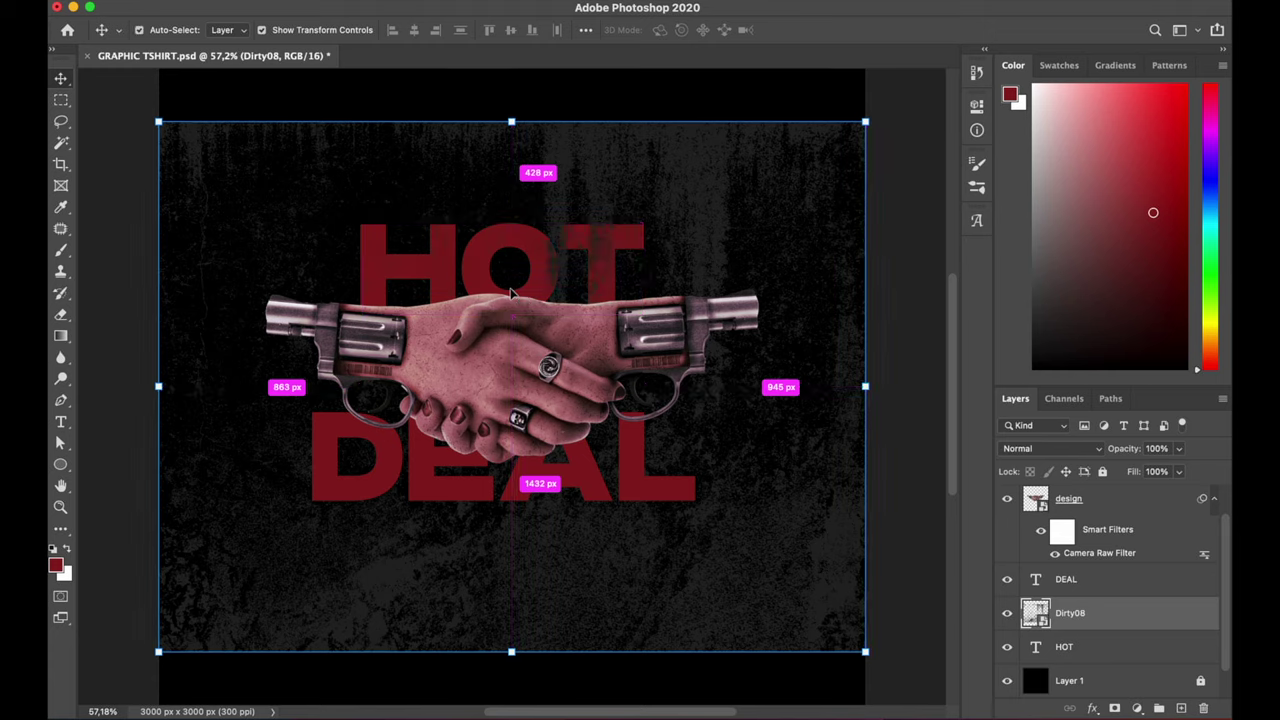
- Scale the Dirty08 texture down over the HOT letters
key("ctrl+minus")
key("ctrl+t")
left_click_drag(274, 620, 400, 486)
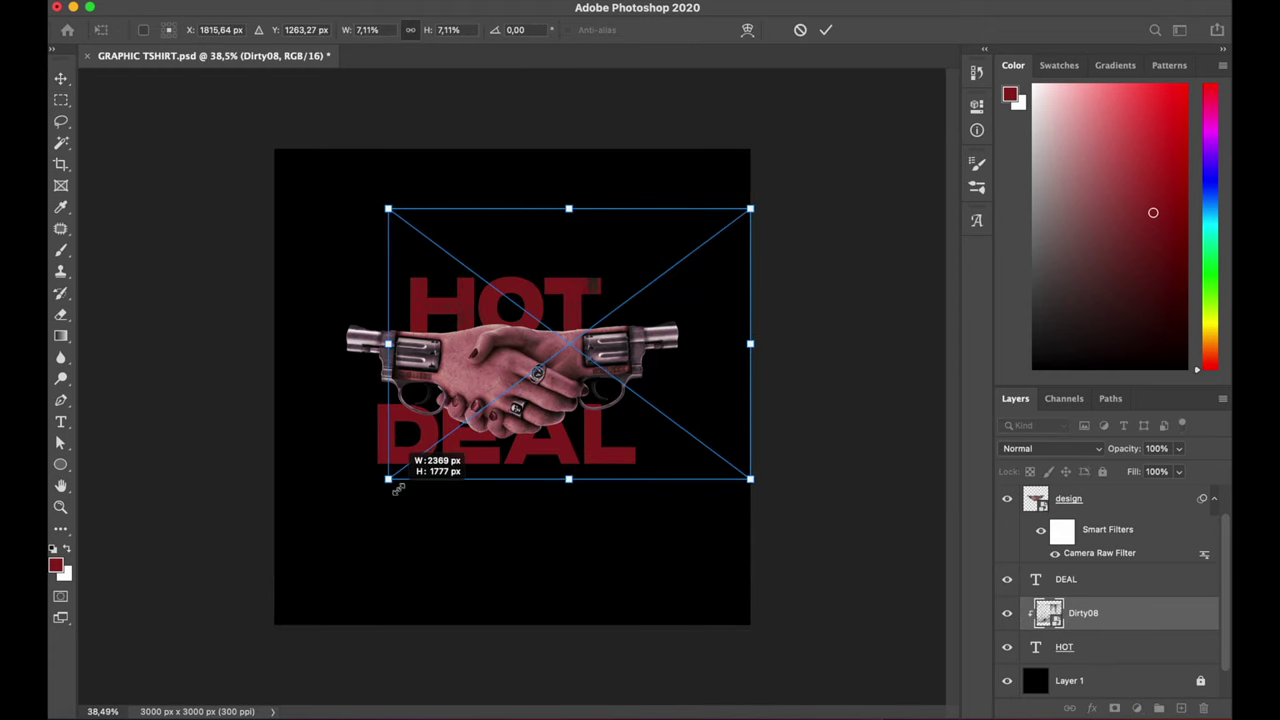
left_click_drag(770, 255, 329, 500)
key("ctrl+z")
key("Return")
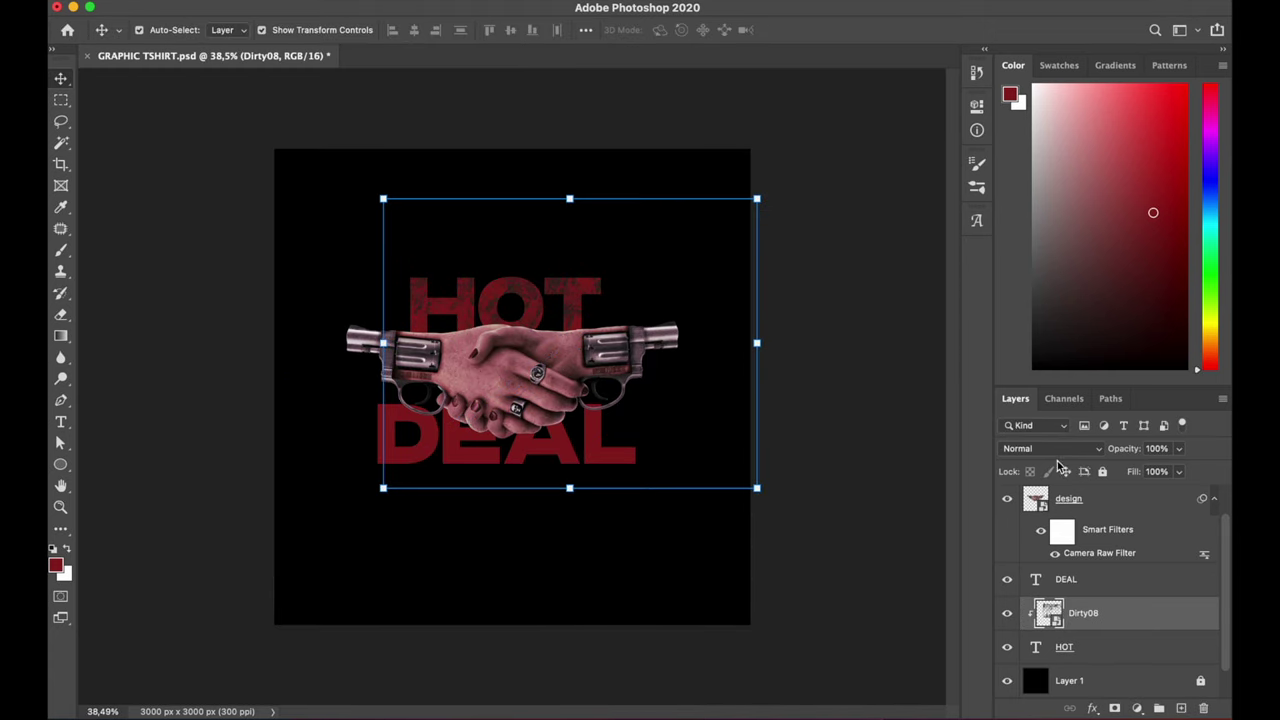
- Blend the texture with Linear Dodge (Add) and enlarge it slightly
left_click(1050, 448)
left_click(1045, 623)
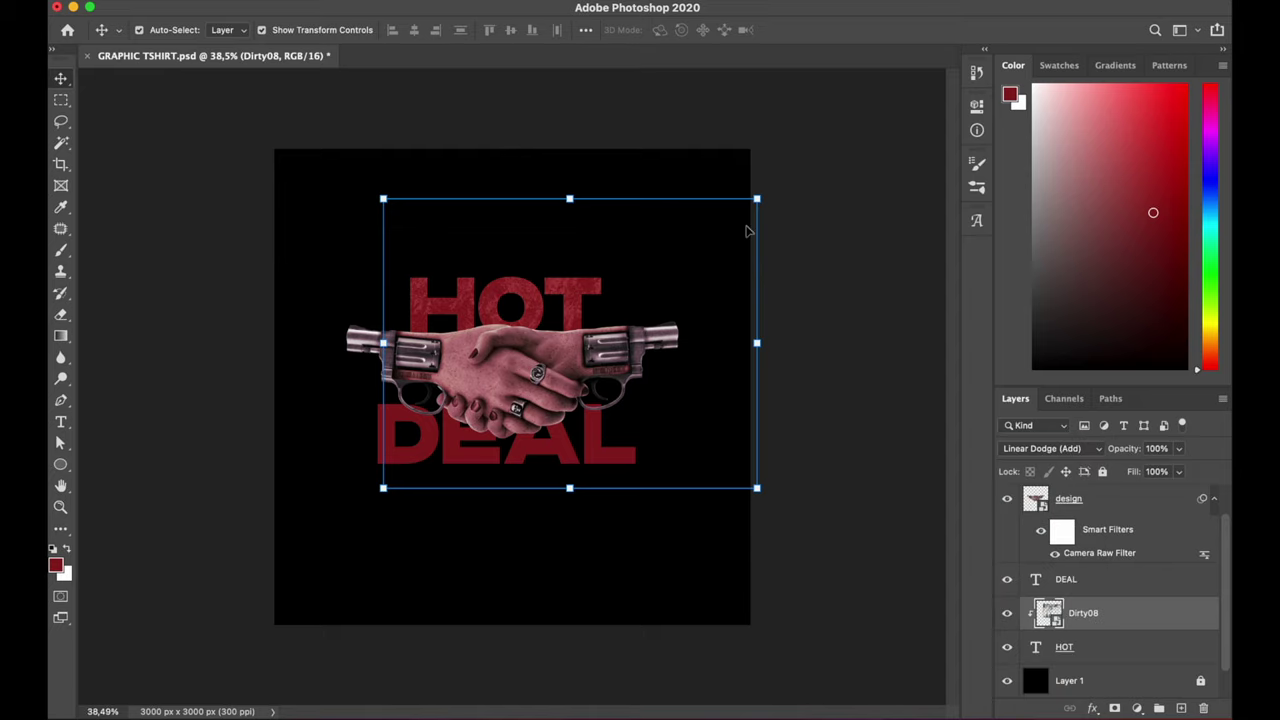
key("ctrl+t")
left_click_drag(757, 218, 741, 232)
key("Return")
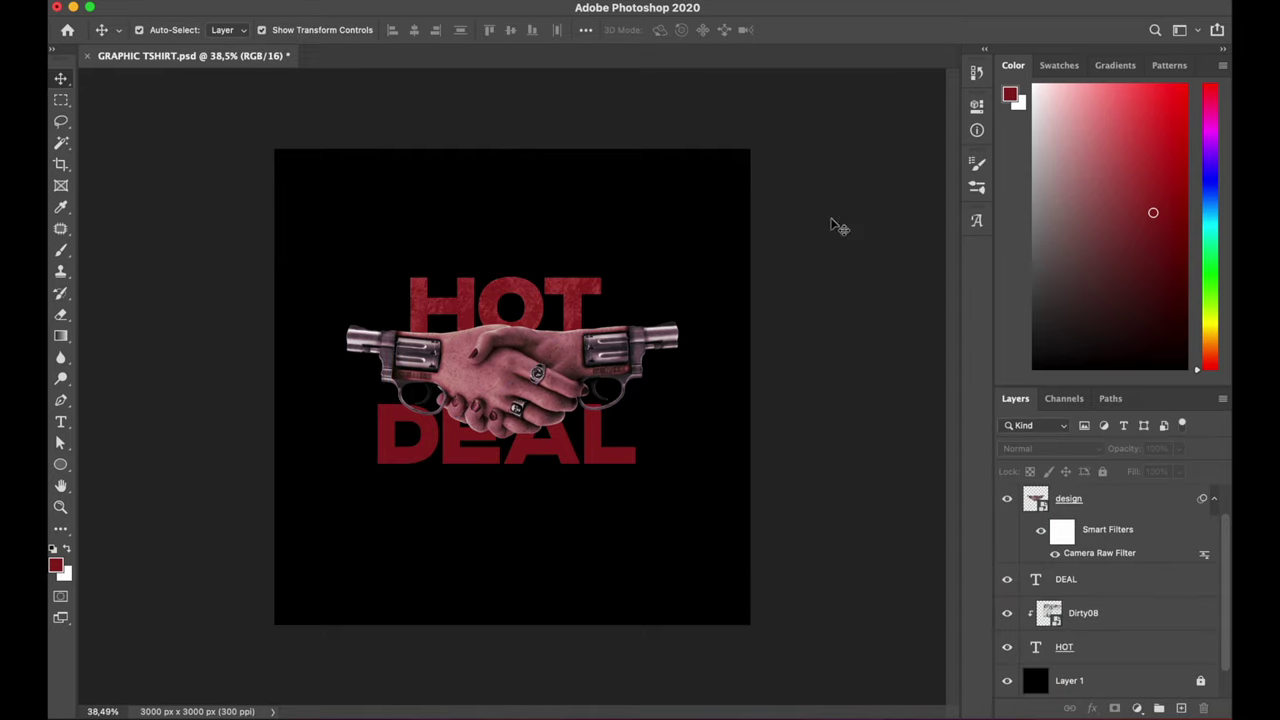
key("ctrl+plus")
- Duplicate the texture above DEAL, straightening and scaling it to cover the word
key("ctrl+j")
key("ctrl+bracketright")
key("ctrl+t")
left_click_drag(436, 505, 214, 571)
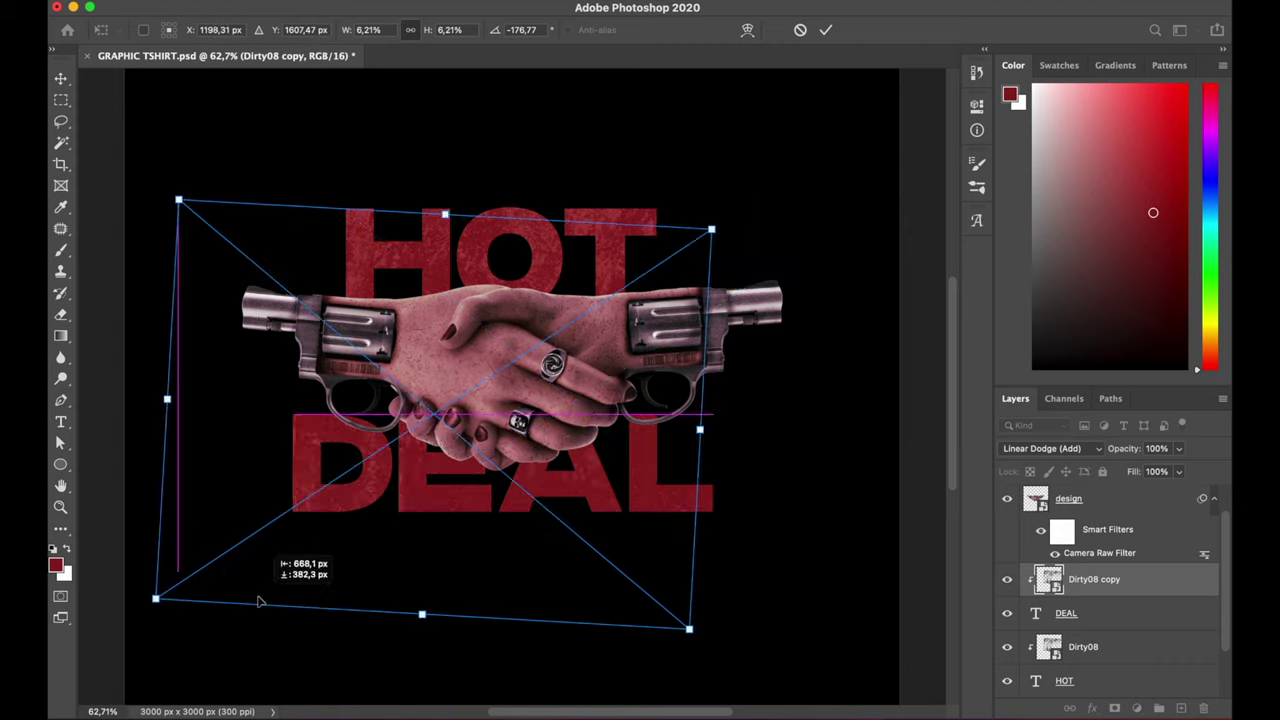
left_click_drag(757, 191, 743, 225)
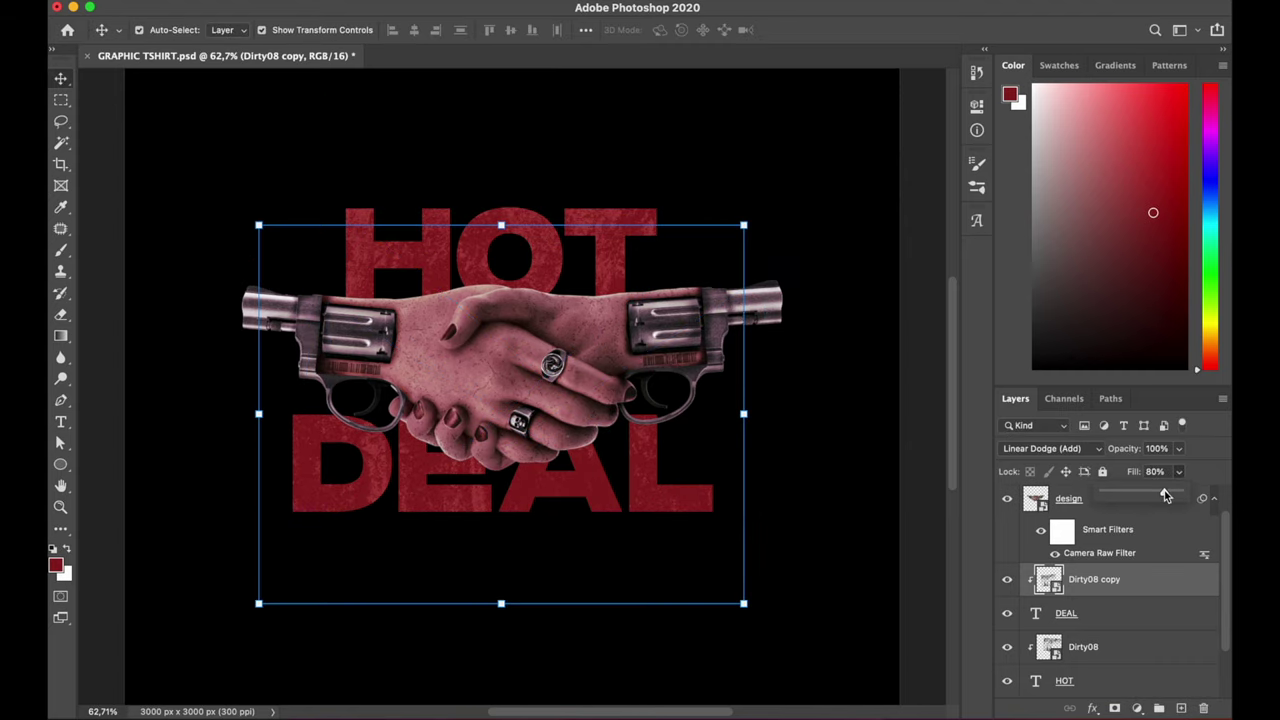
- Brighten the smoke wisp and place a copy over the right gun barrel
key("Return")
key("ctrl+minus")
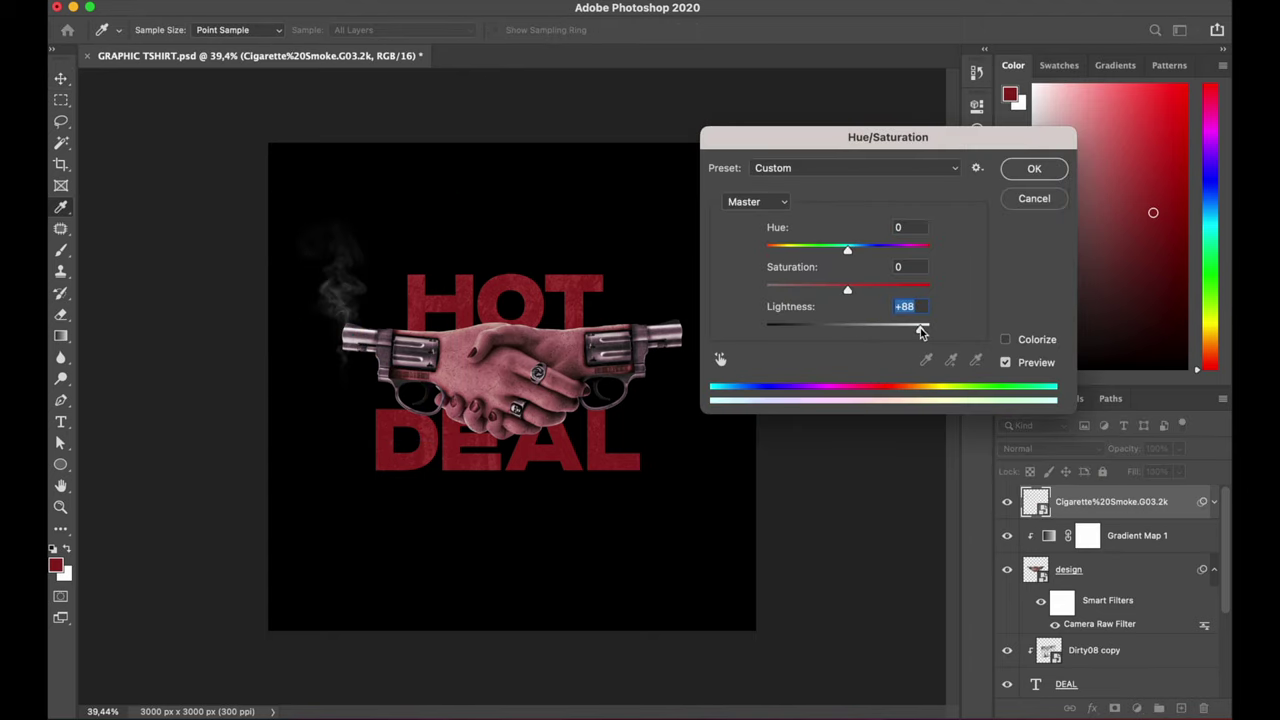
left_click(1018, 185)
key("v")
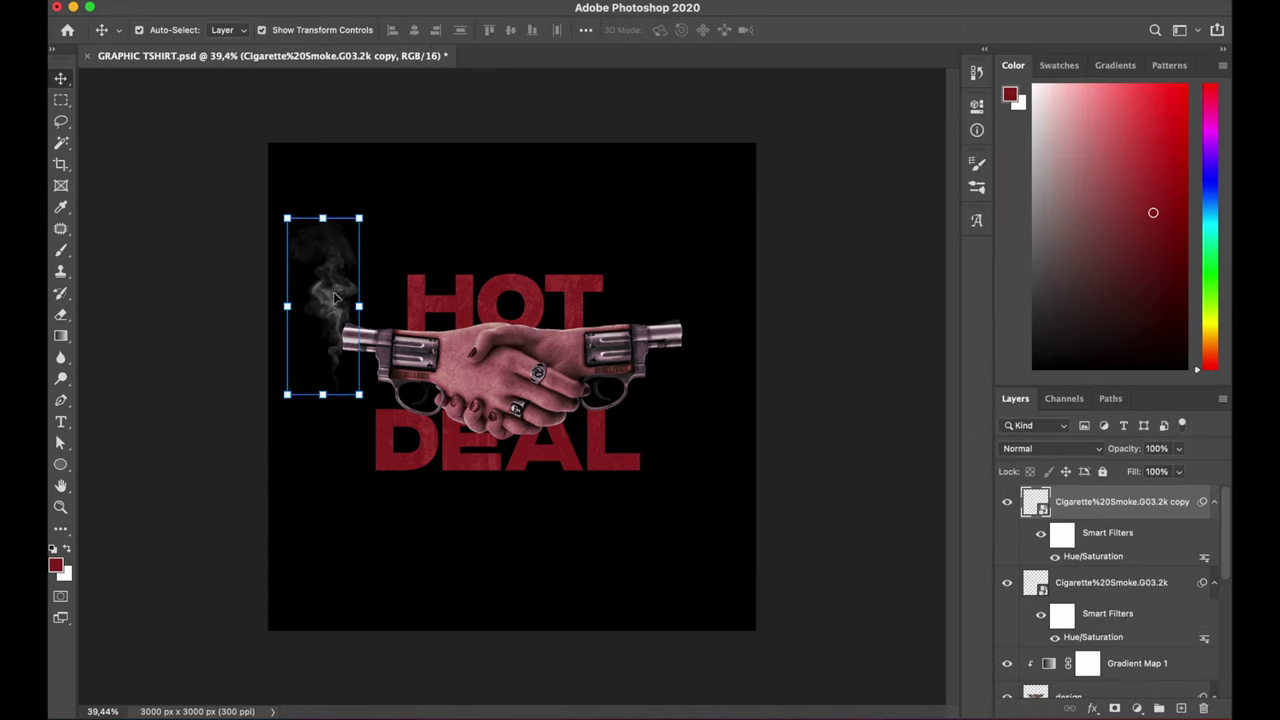
mouse_move(291, 305)
left_mouse_down()
mouse_move(643, 308)
mouse_move(700, 286)
left_mouse_up()
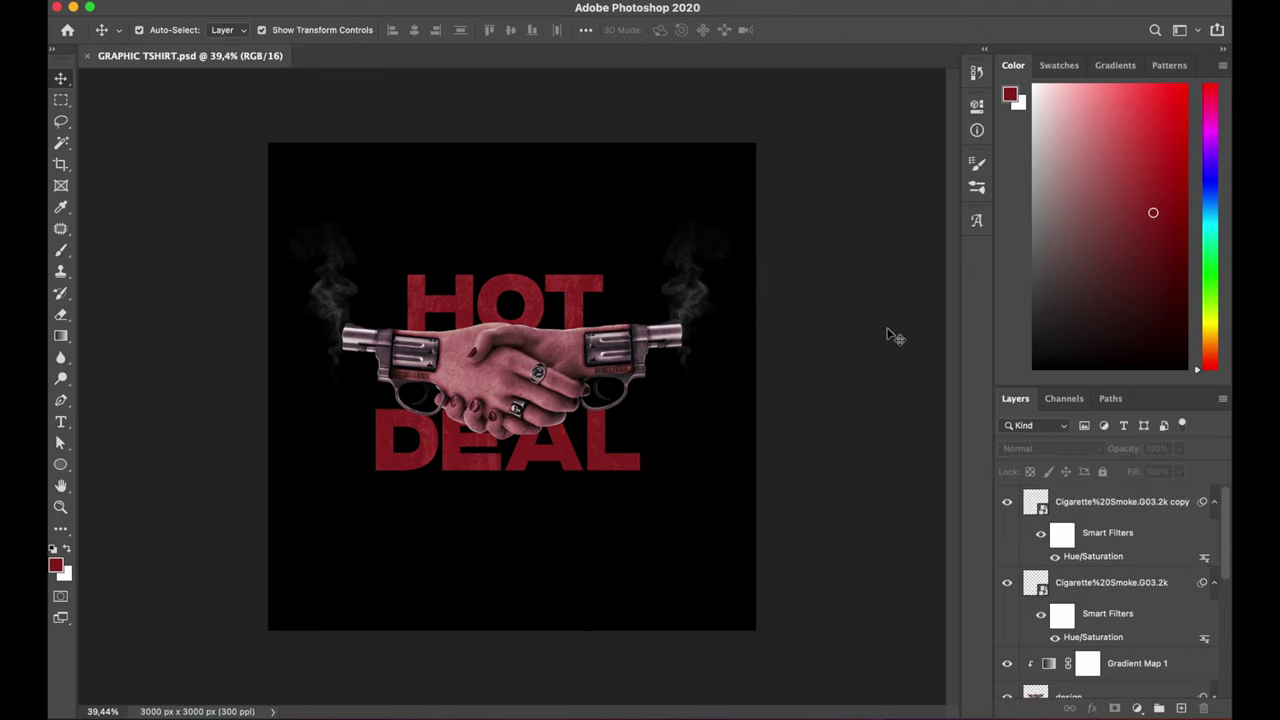
- Select all artwork layers, nudge them right and down, and enlarge slightly
key("ctrl+alt+a")
left_click_drag(545, 358, 555, 370)
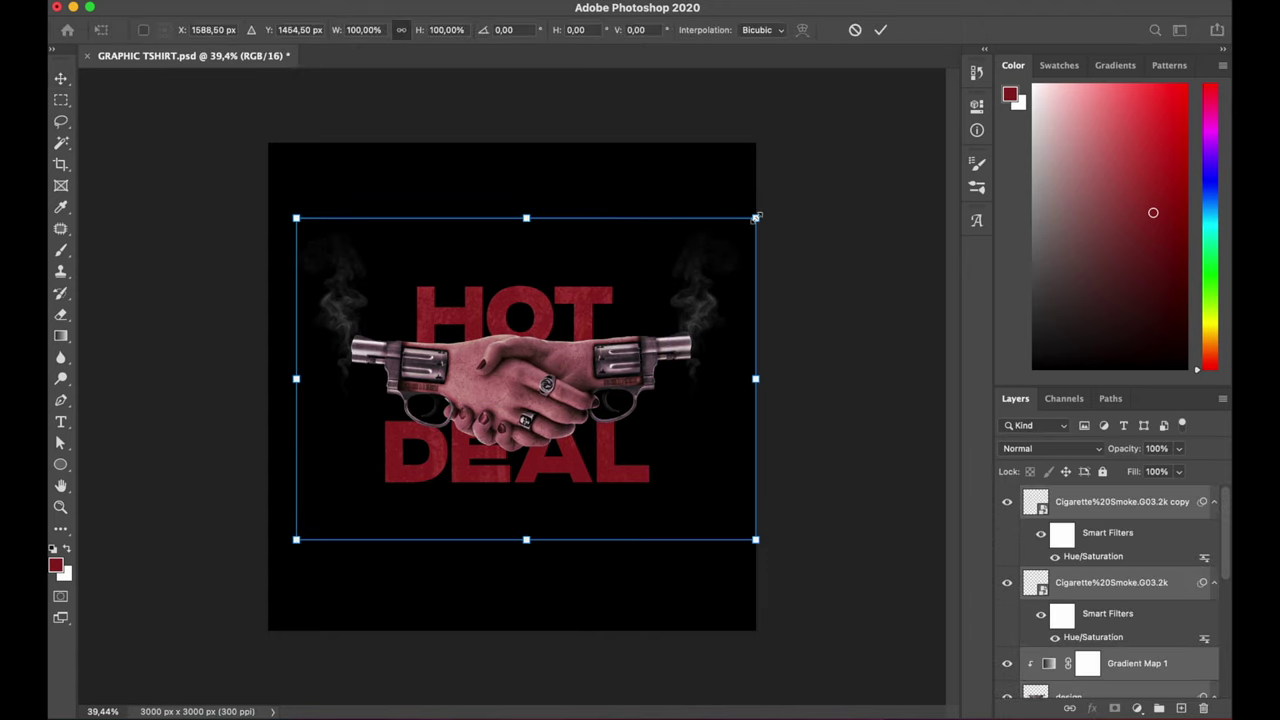
left_click_drag(756, 217, 768, 209)
key("Return")
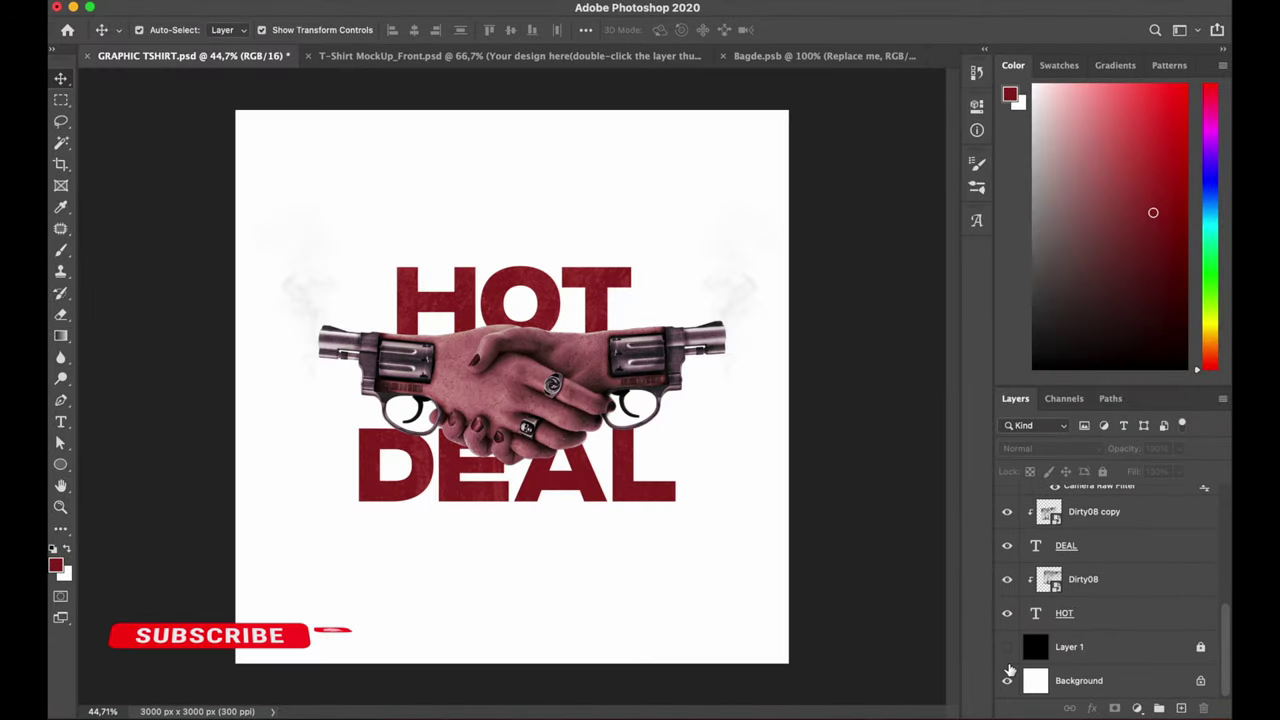
- Hide the black background layer and select all the artwork layers together
left_click(1007, 680)
left_click_drag(201, 203, 830, 605)
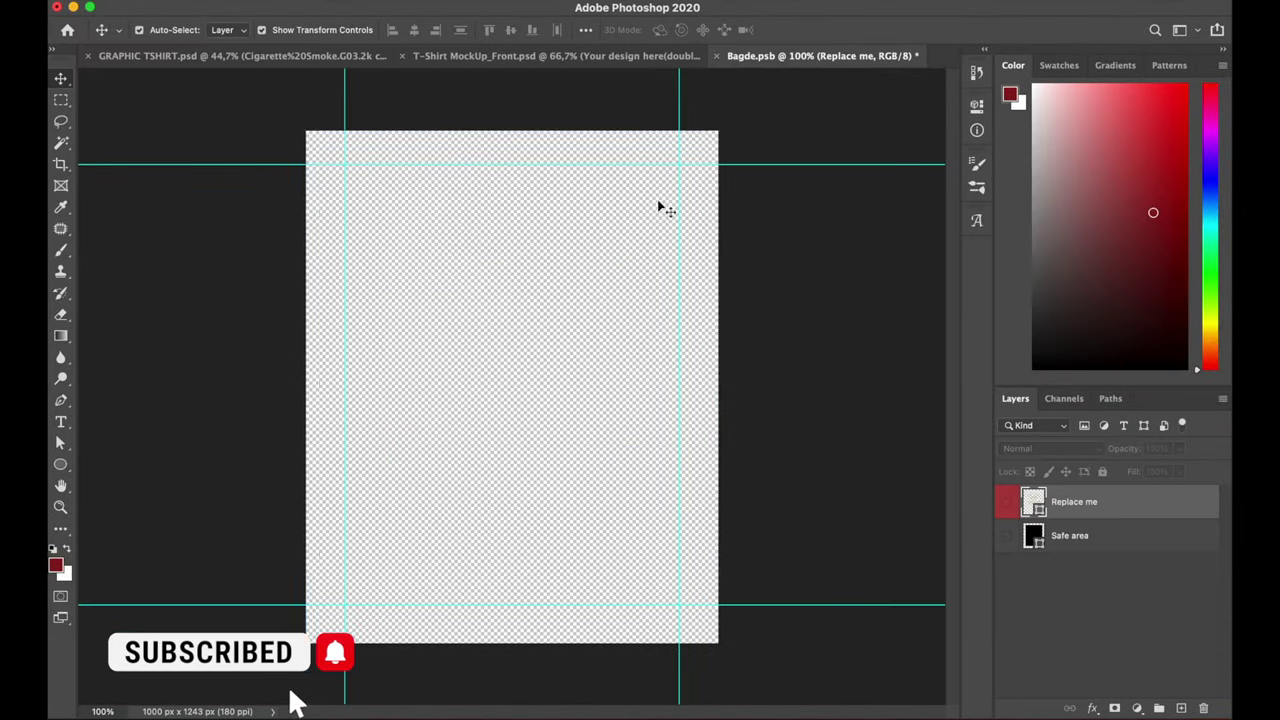
- Drop the HOT DEAL artwork into the Bagde placeholder, scale it down, save and close
left_click_drag(886, 286, 583, 343)
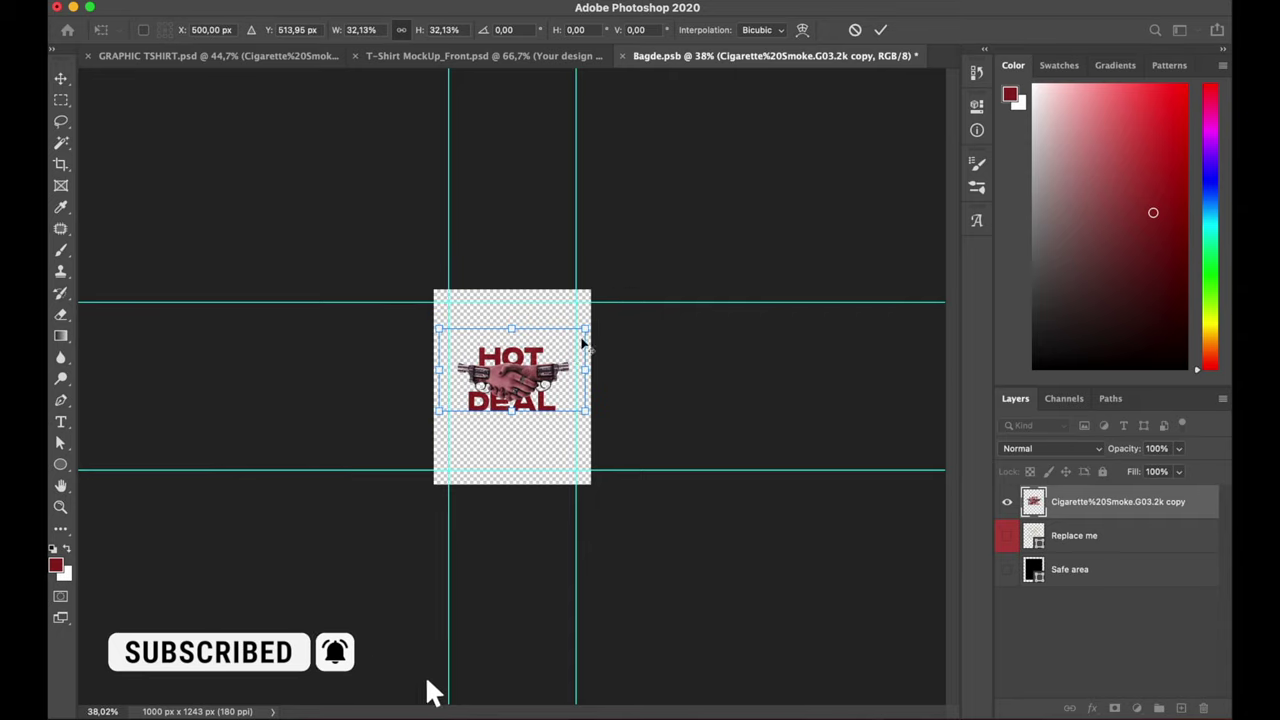
key("Return")
key("ctrl+s")
key("ctrl+w")
- Set the design's blend mode on the shirt to Lighten
key("ctrl+t")
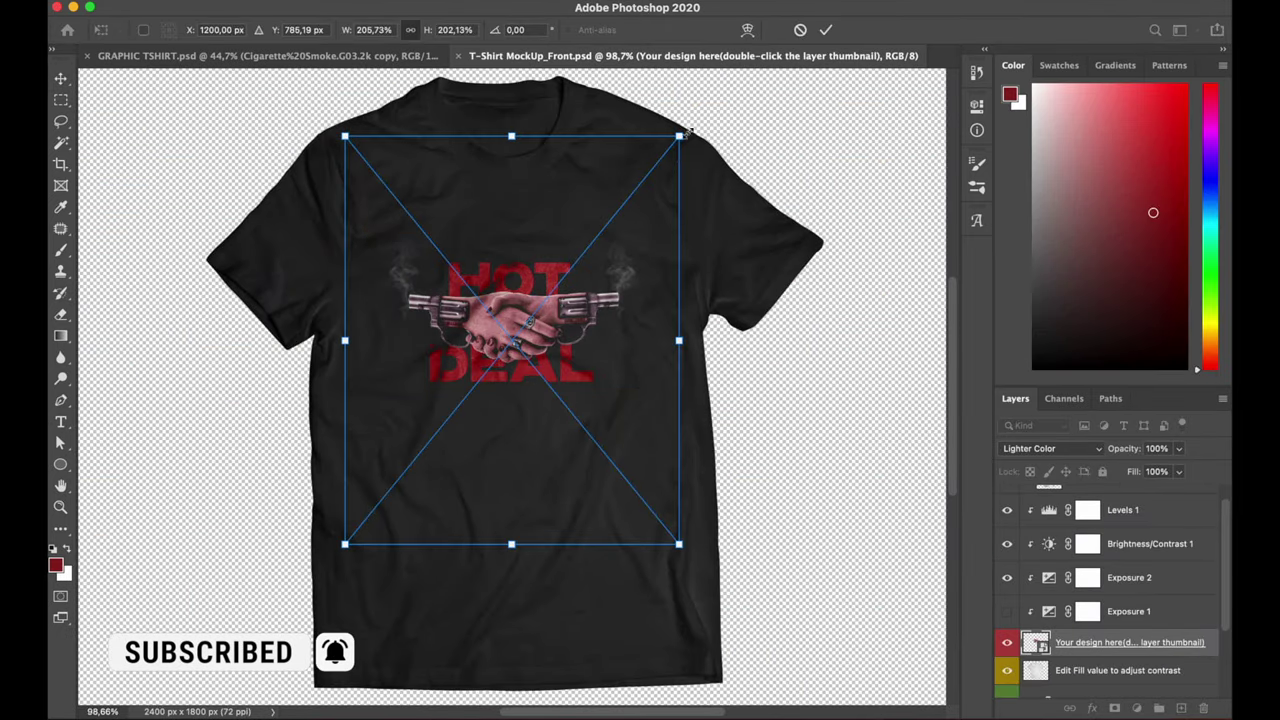
key("Return")
left_click(1050, 448)
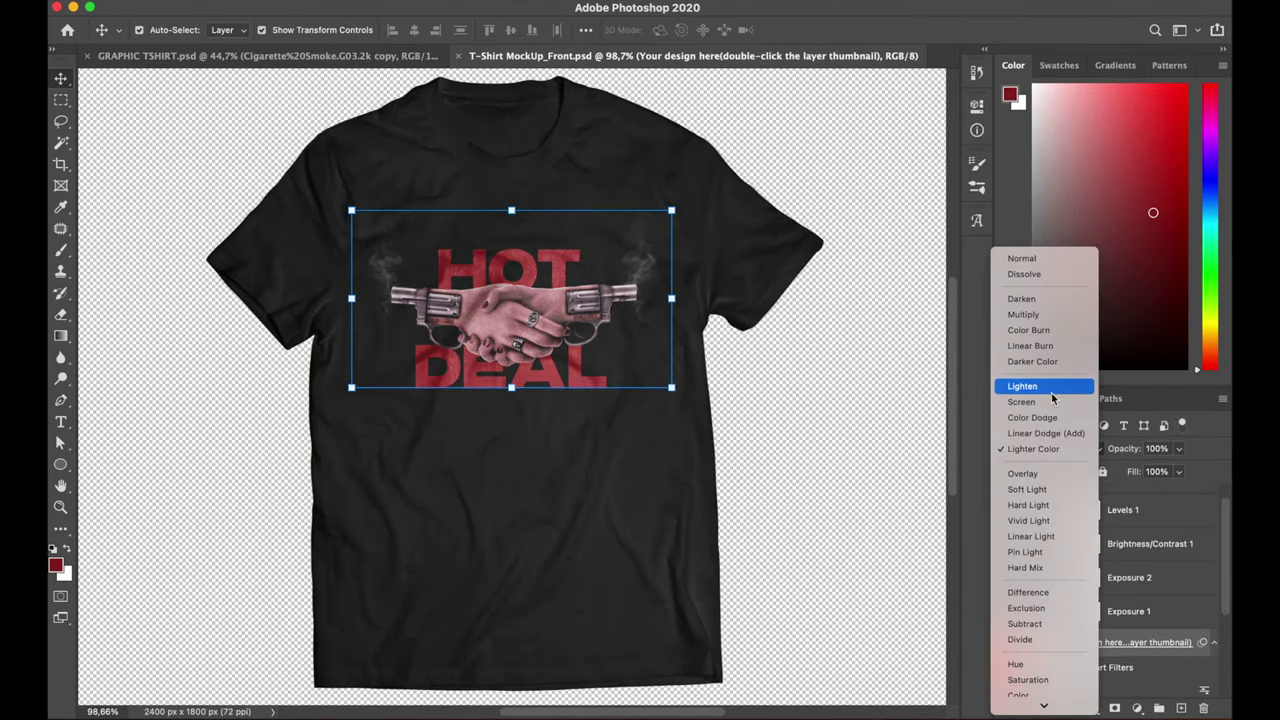
left_click(1050, 388)
- Reposition the design on the shirt and resize it to fit the chest
key("ctrl+t")
mouse_move(580, 240)
left_mouse_down()
mouse_move(553, 270)
mouse_move(549, 320)
left_mouse_up()
key("Return")
key("ctrl+t")
left_click(634, 277)
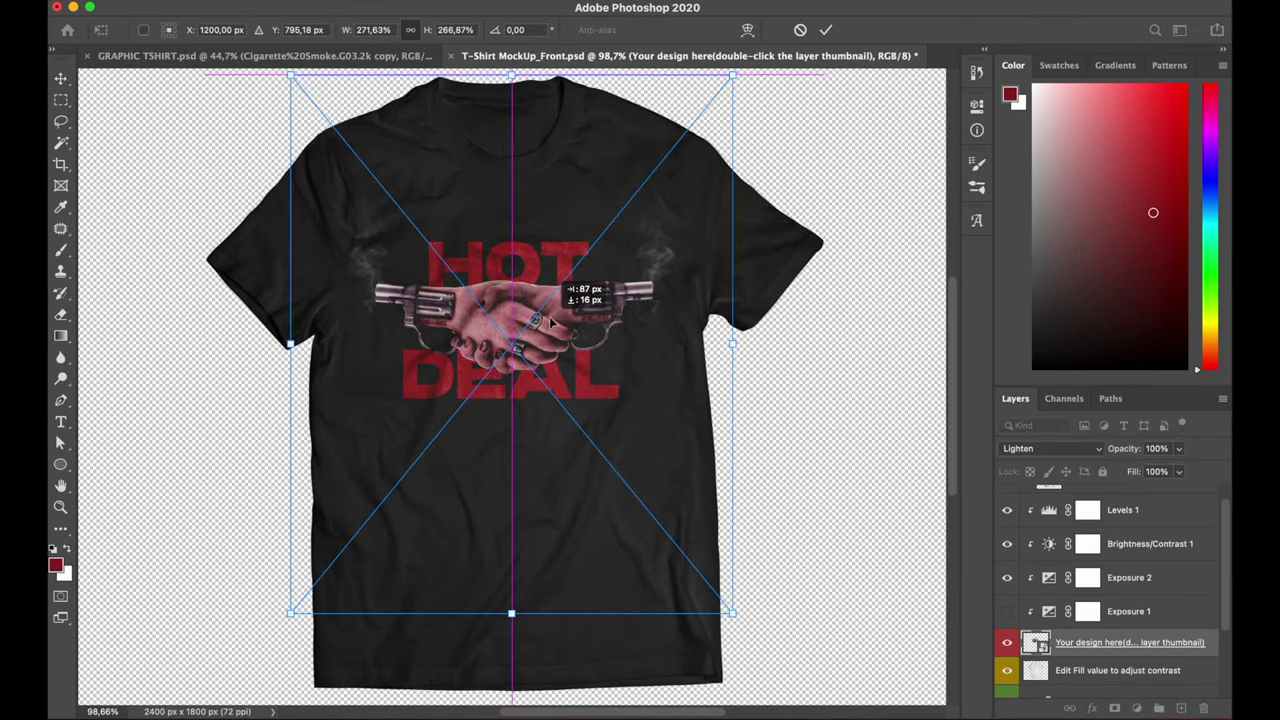
scroll(549, 320, "down", 2)
left_click_drag(695, 122, 668, 135)
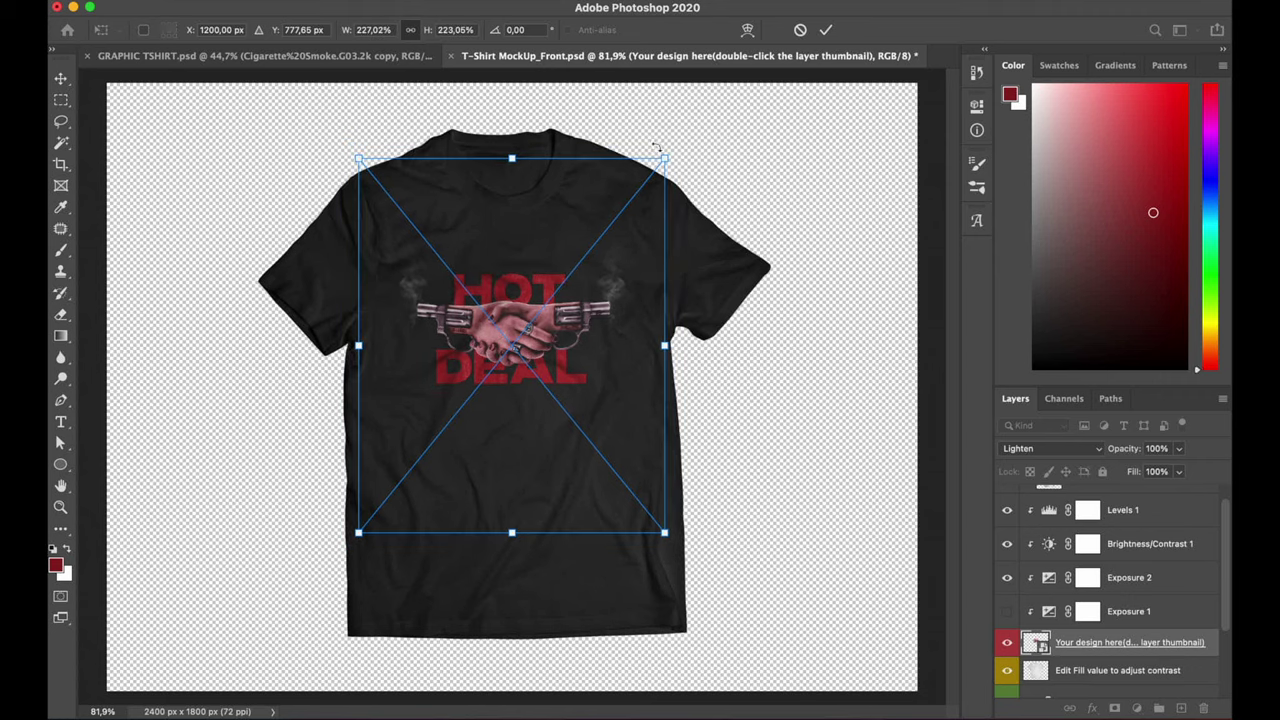